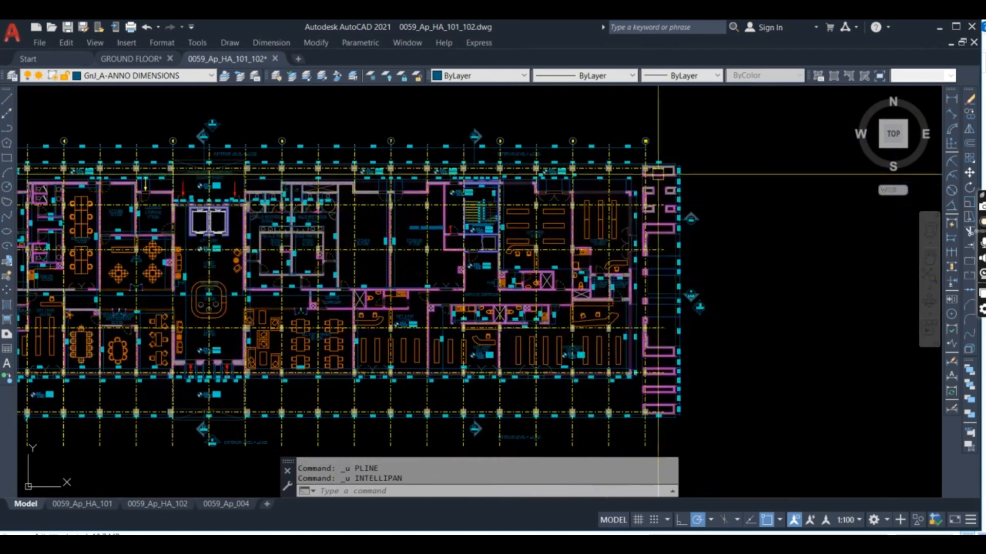
Create a layer named REV-CLOUD based on the -axes layer and make it the current layer
scroll(660, 172, "up", 4)
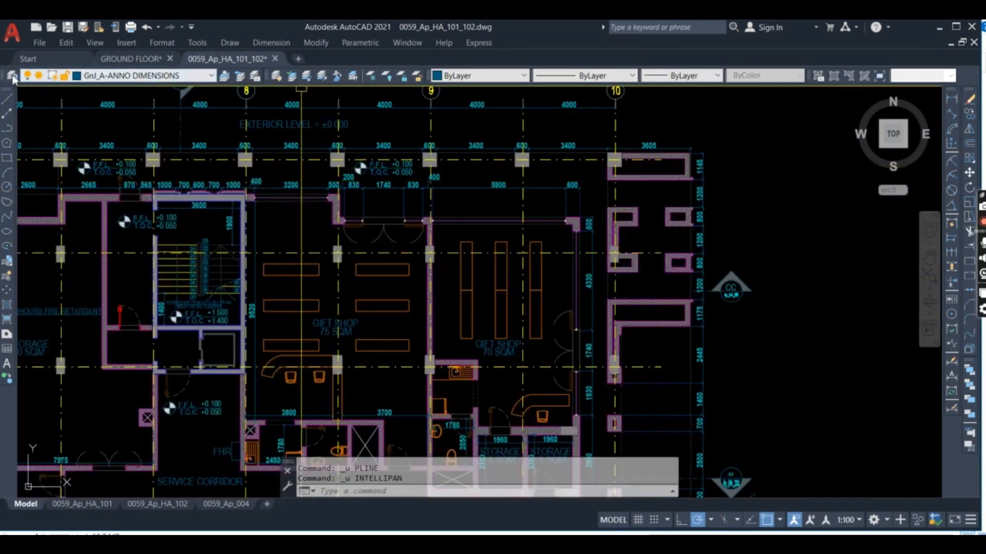
left_click(13, 77)
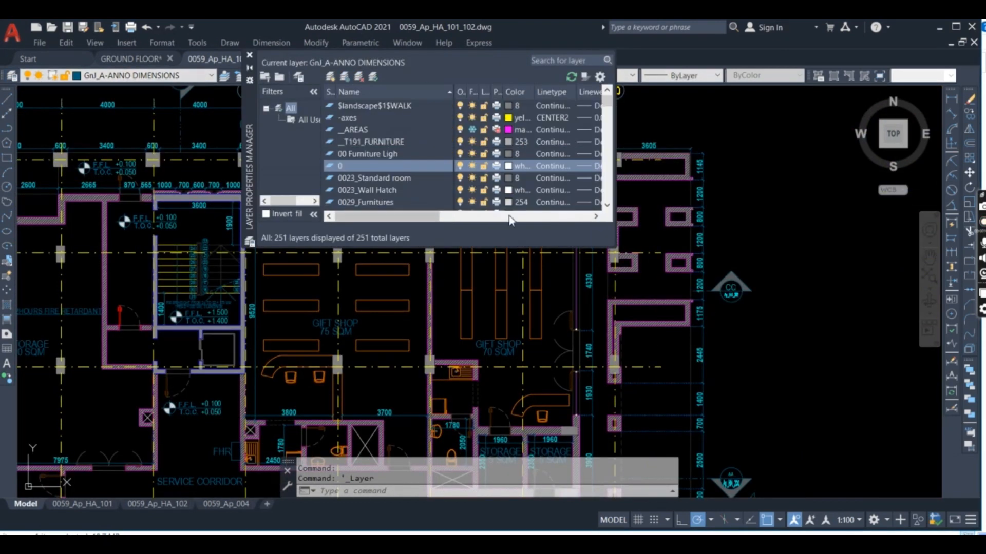
left_click(359, 119)
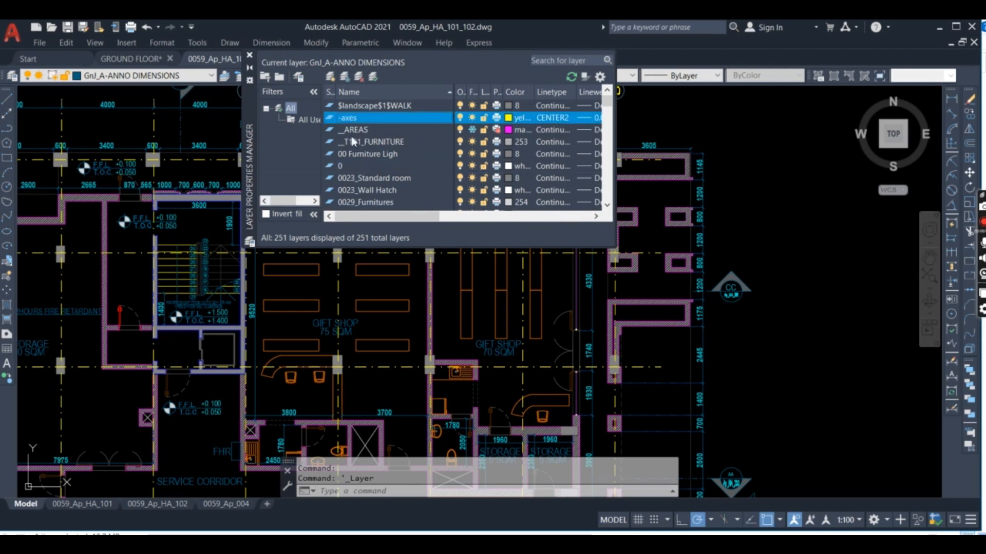
key("alt+n")
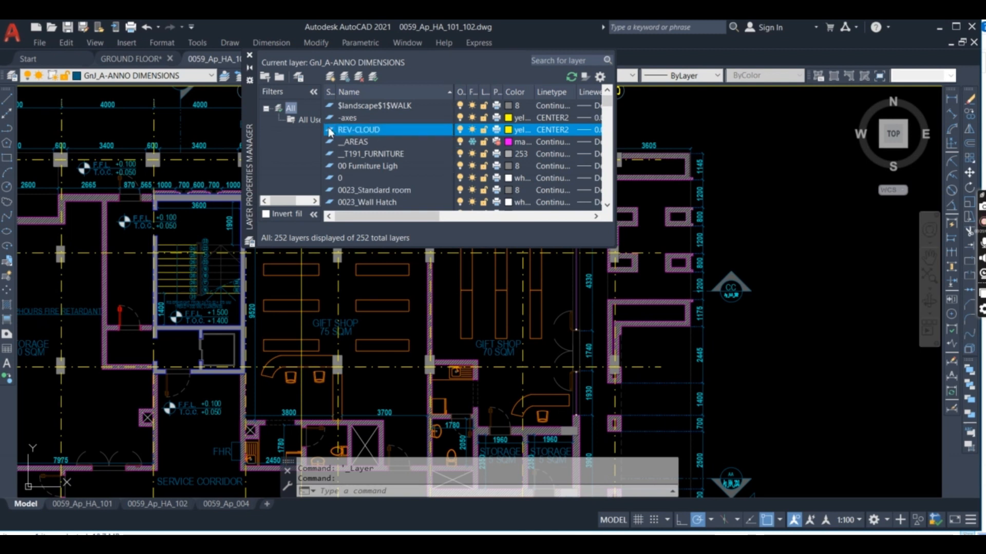
left_click(250, 56)
Draw a rectangle around the upper group of wall blocks beside grid line 10, including the CC section marker
mouse_move(664, 266)
middle_mouse_down()
mouse_move(637, 238)
mouse_move(578, 247)
middle_mouse_up()
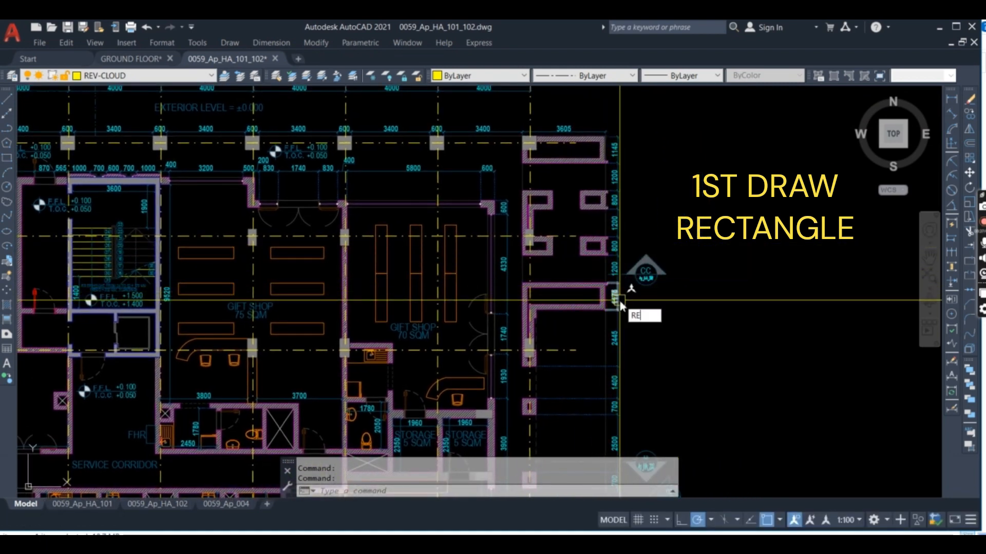
type("C")
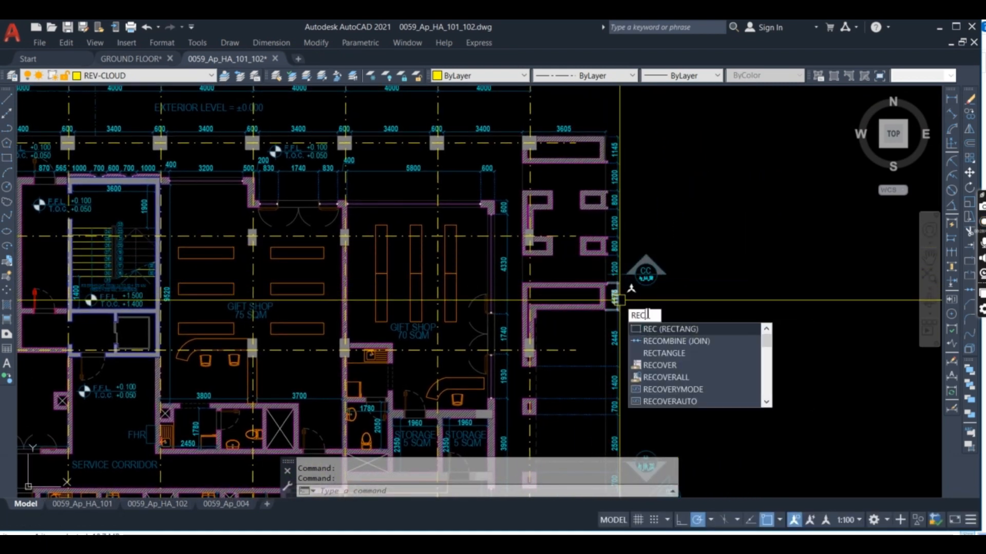
left_click(660, 332)
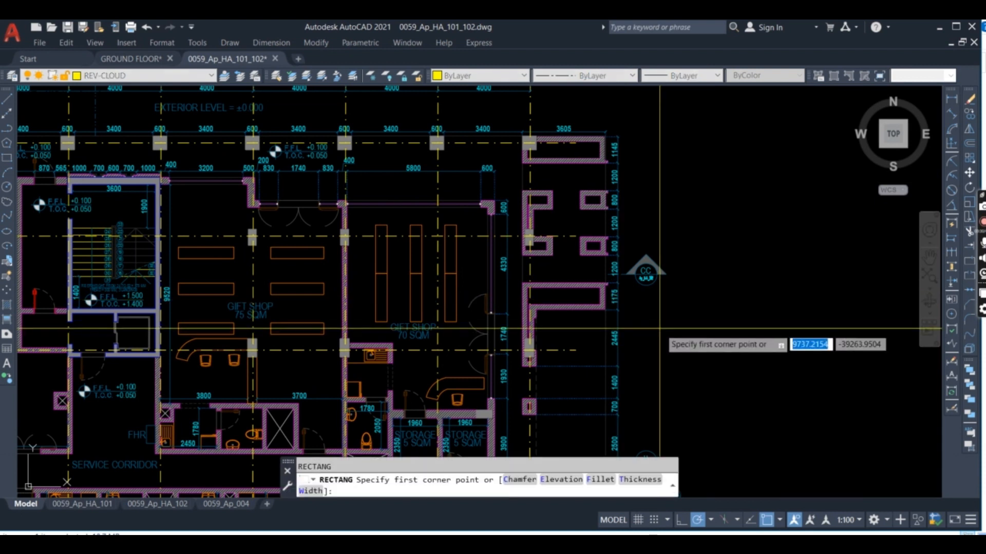
left_click(668, 109)
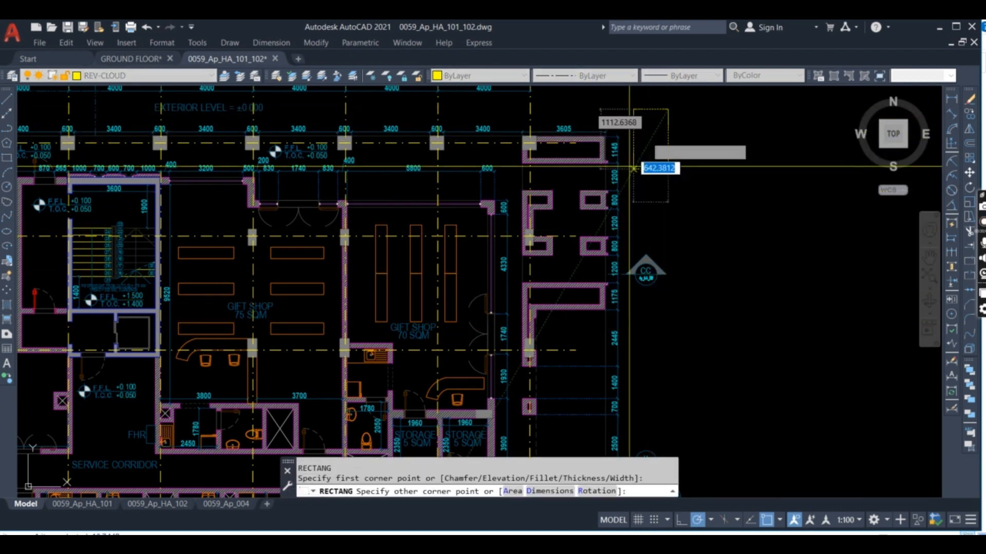
left_click(508, 315)
Convert the rectangle beside grid line 10 into a revision cloud with REVCLOUD's Object option, without reversing the arc direction
middle_click_drag(632, 264, 611, 301)
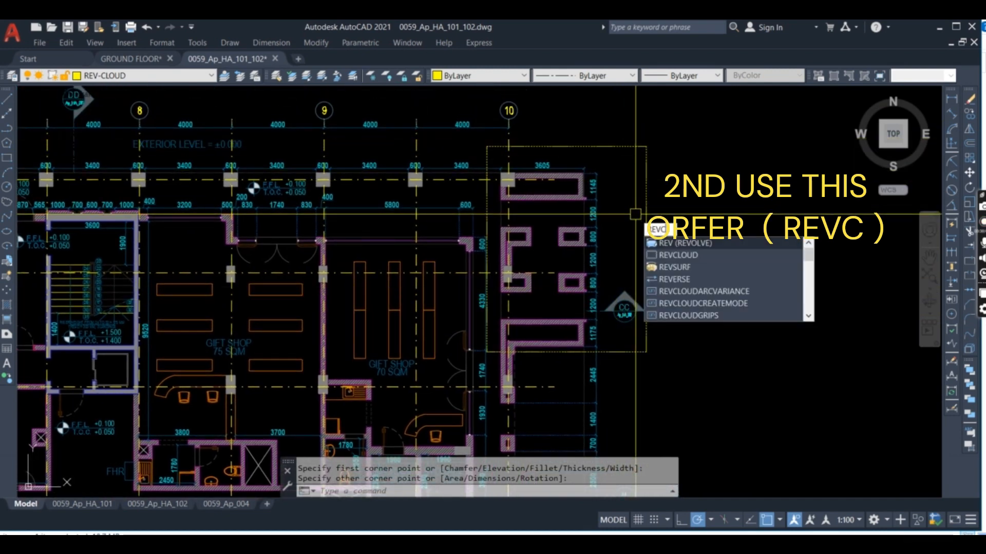
type("CLOUD")
key("Return")
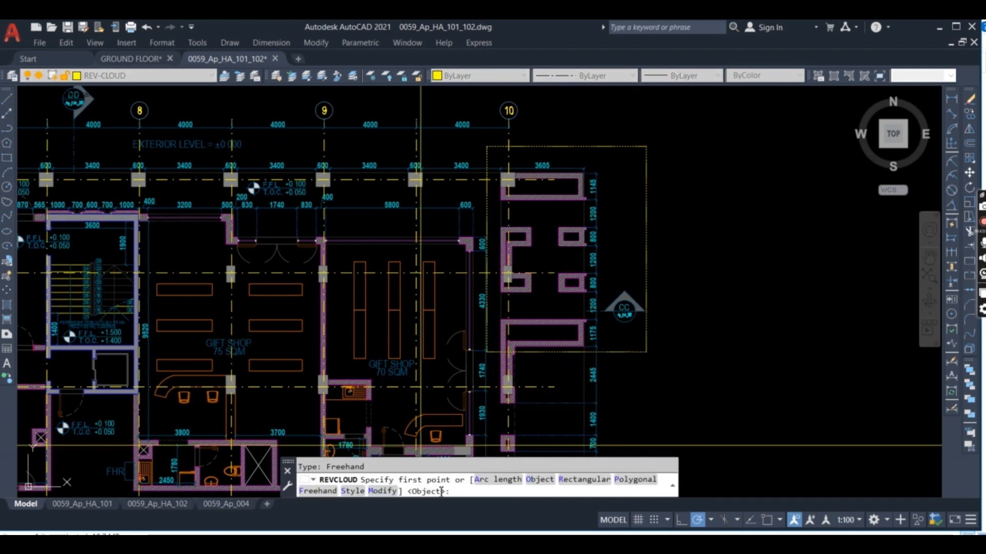
key("Return")
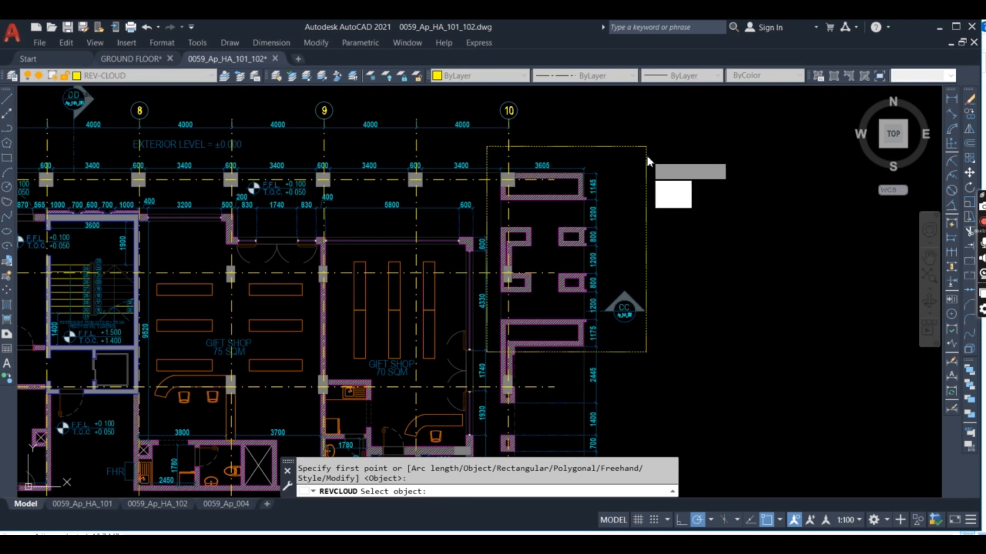
left_click(644, 181)
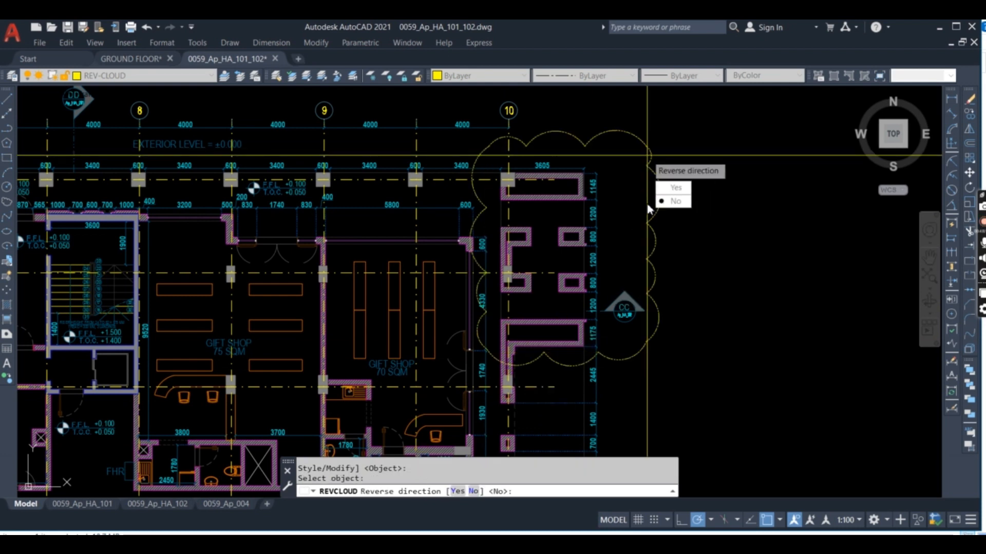
key("Return")
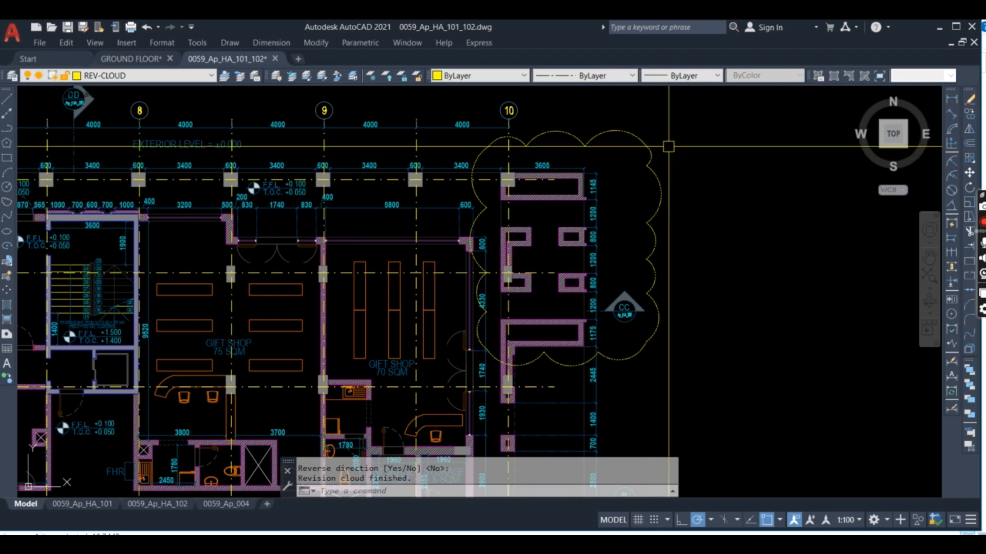
Set the width of all segments of the revision cloud beside grid line 10 to 100
double_click(630, 133)
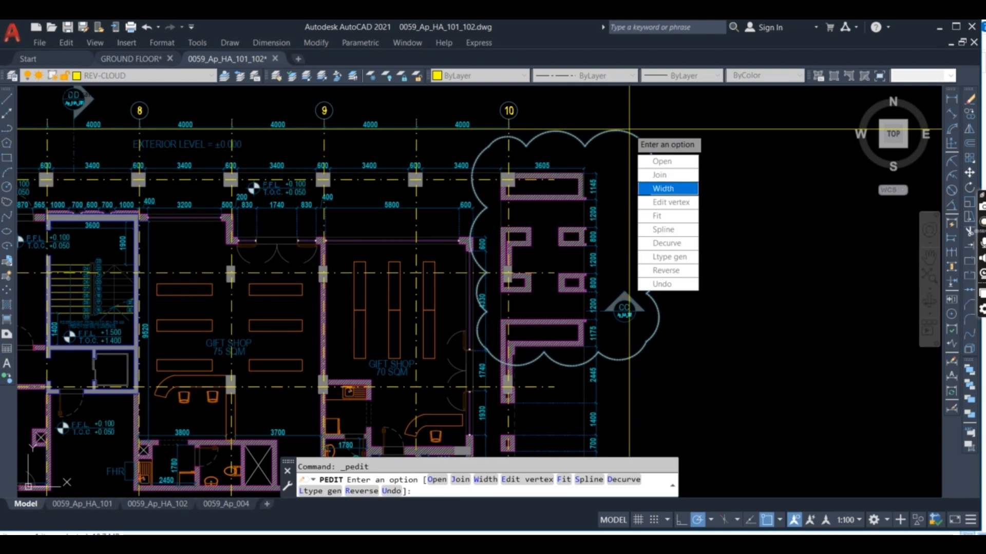
left_click(667, 188)
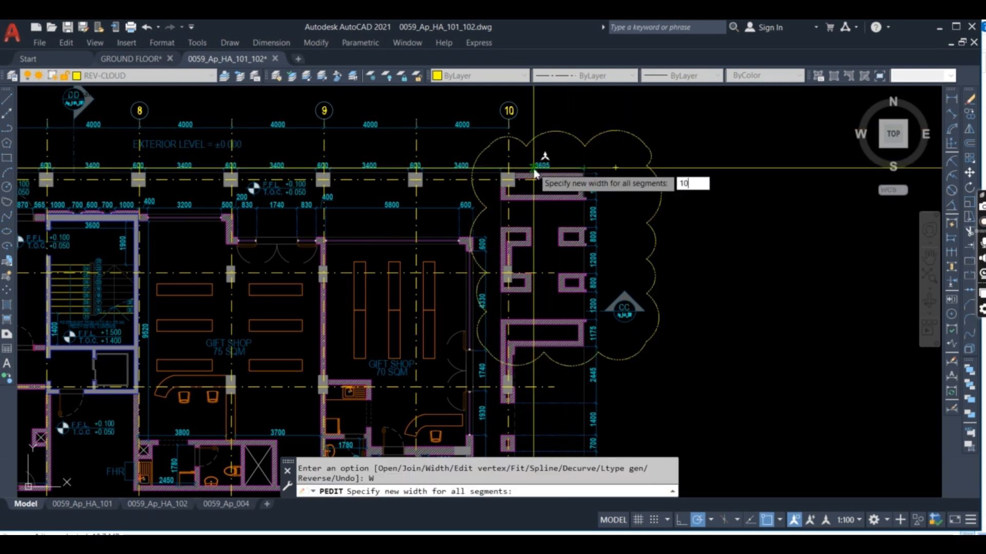
key("Return")
key("Return")
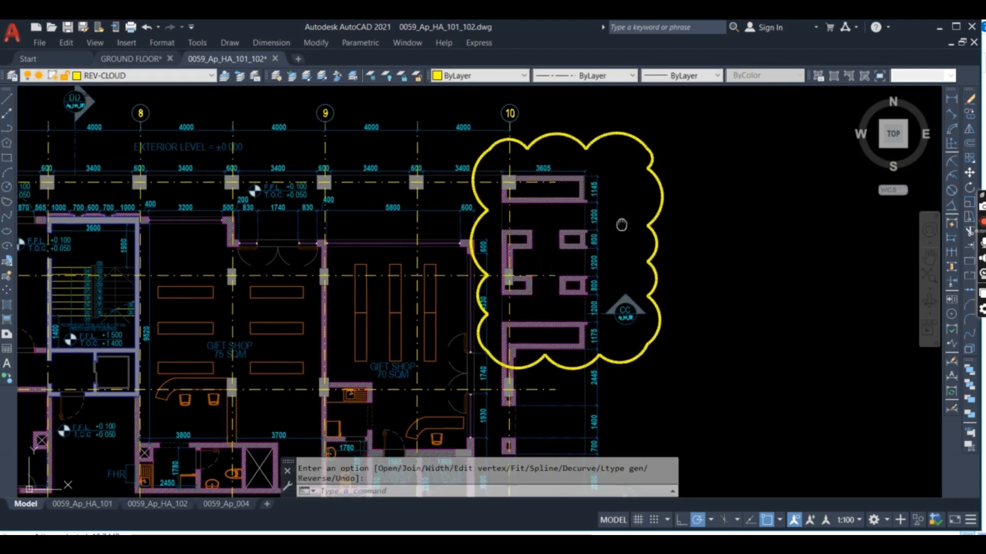
Draw a closed six-point polyline around the two storage rooms, adjacent toilets and the showroom counter below the 70 SQM gift shop
middle_click_drag(621, 208, 631, 245)
middle_click_drag(570, 406, 556, 284)
scroll(571, 276, "down", 5)
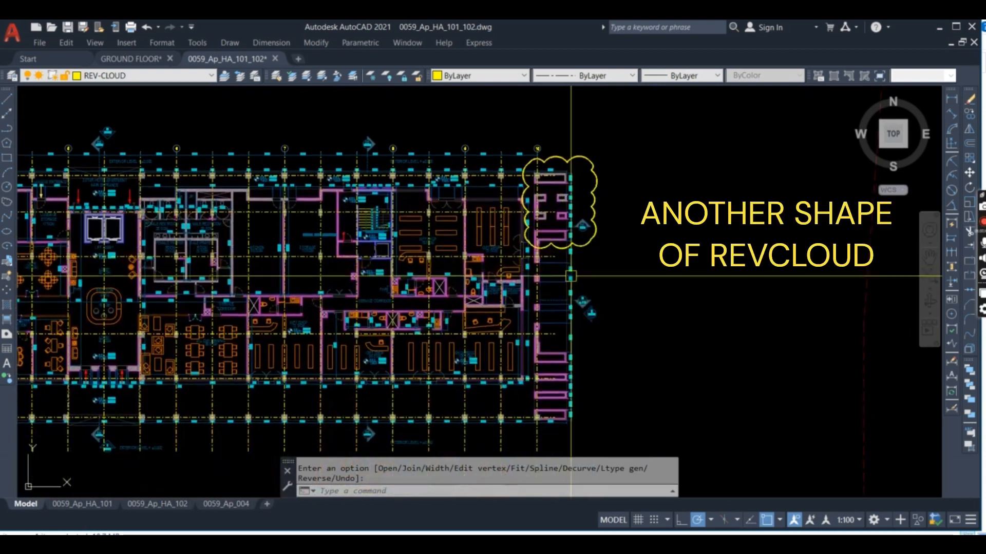
type("PL")
key("Return")
scroll(490, 270, "up", 3)
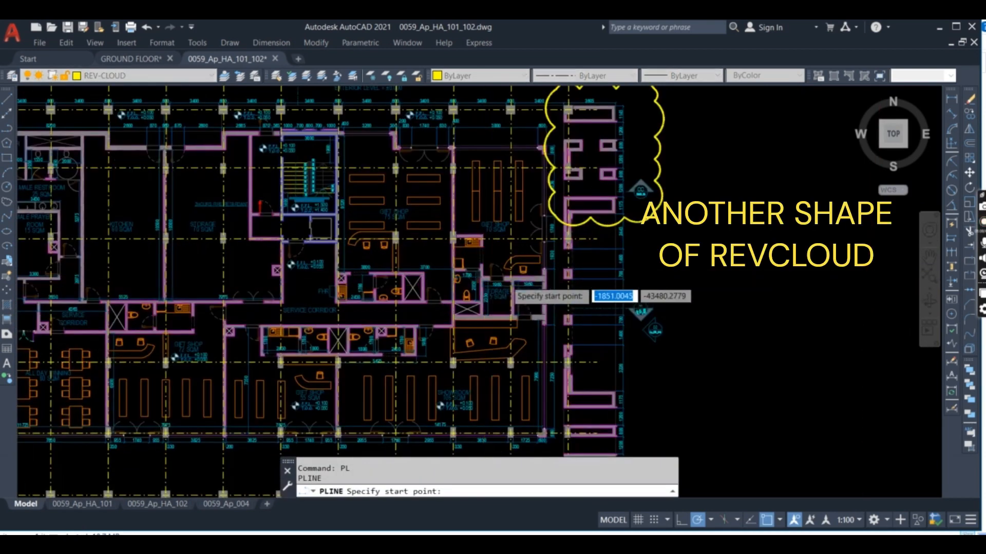
scroll(517, 294, "up", 2)
scroll(590, 242, "up", 2)
left_click(591, 238)
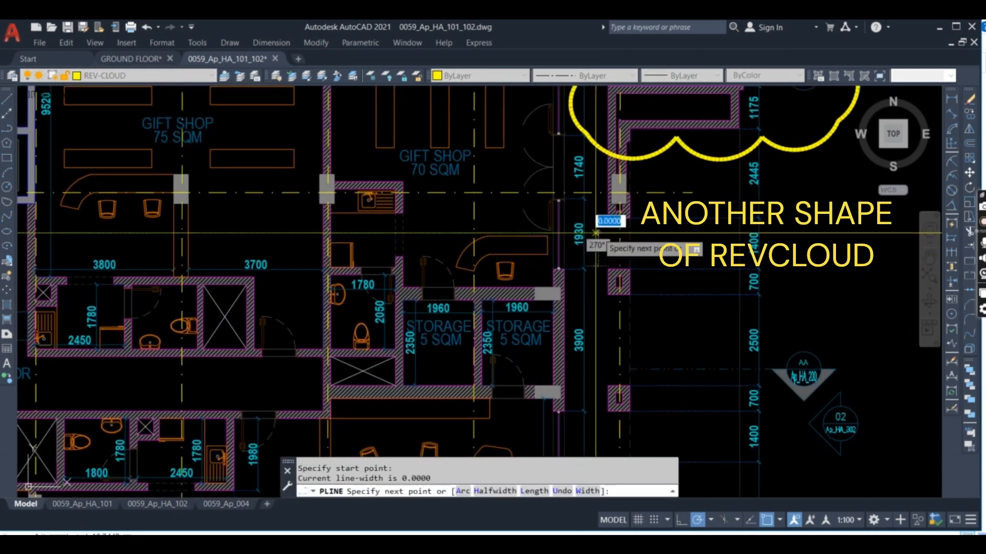
left_click(145, 235)
middle_click_drag(149, 354, 141, 217)
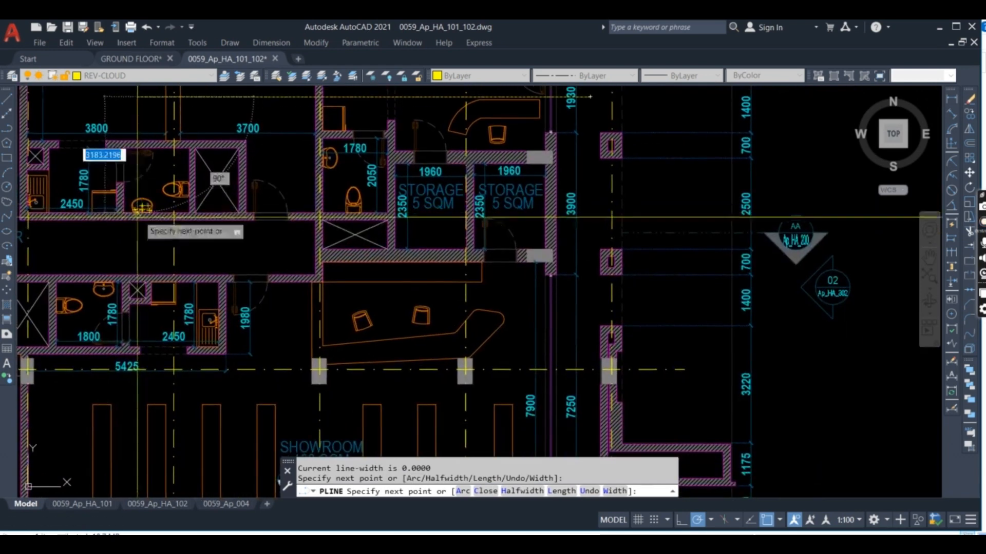
left_click(138, 248)
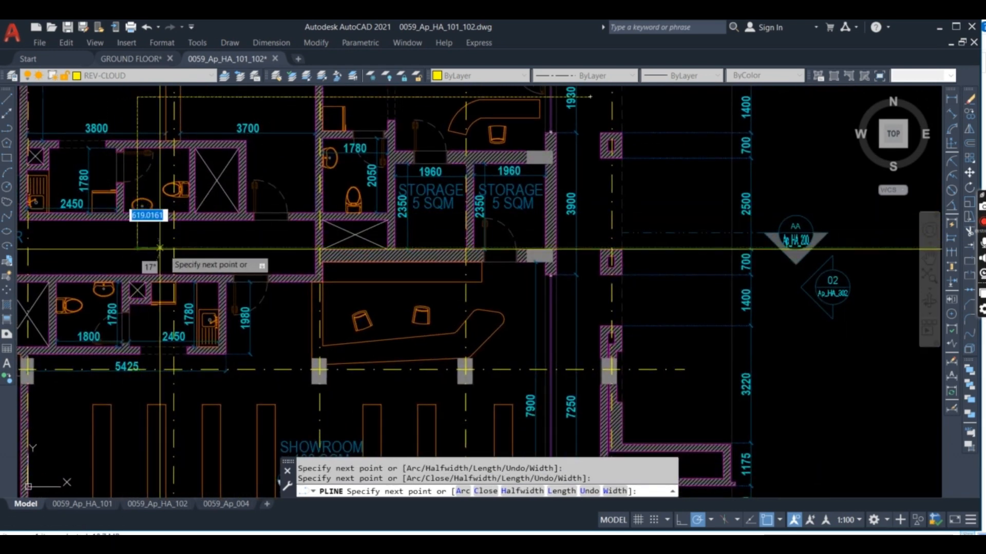
left_click(293, 247)
middle_click_drag(293, 392, 280, 293)
left_click(280, 308)
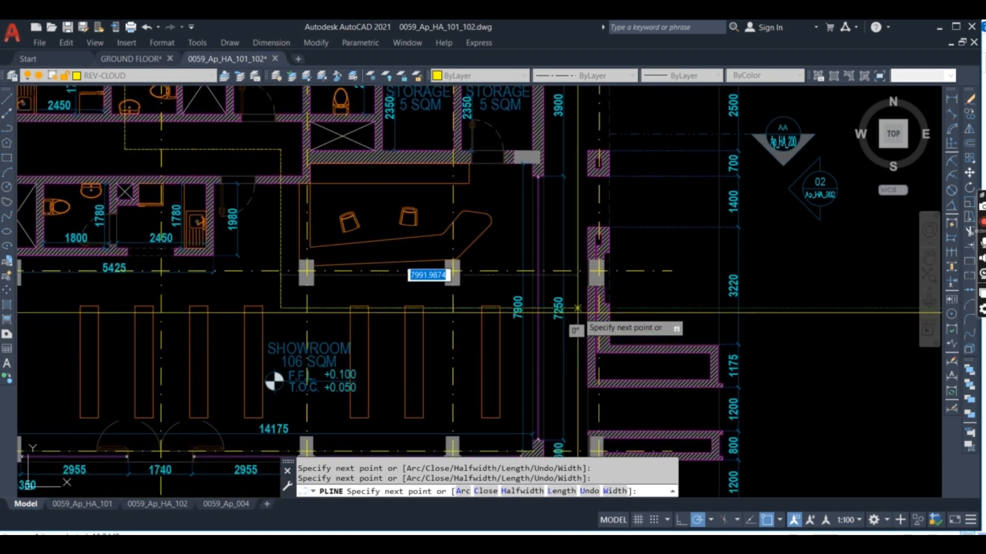
left_click(641, 308)
middle_click_drag(641, 257, 601, 443)
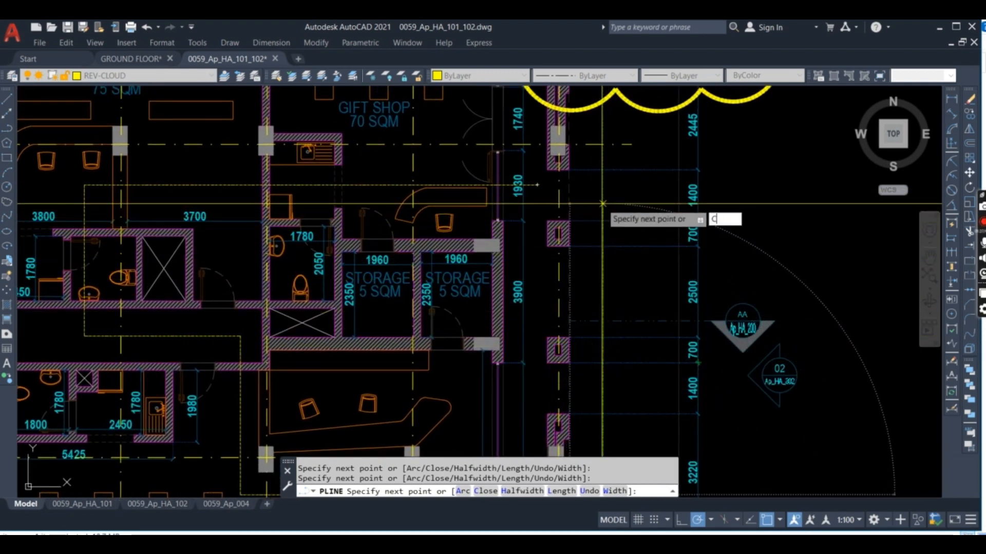
key("Return")
Convert the closed polyline around the storage rooms into a revision cloud with an arc length of 500, keeping its direction
scroll(603, 204, "down", 6)
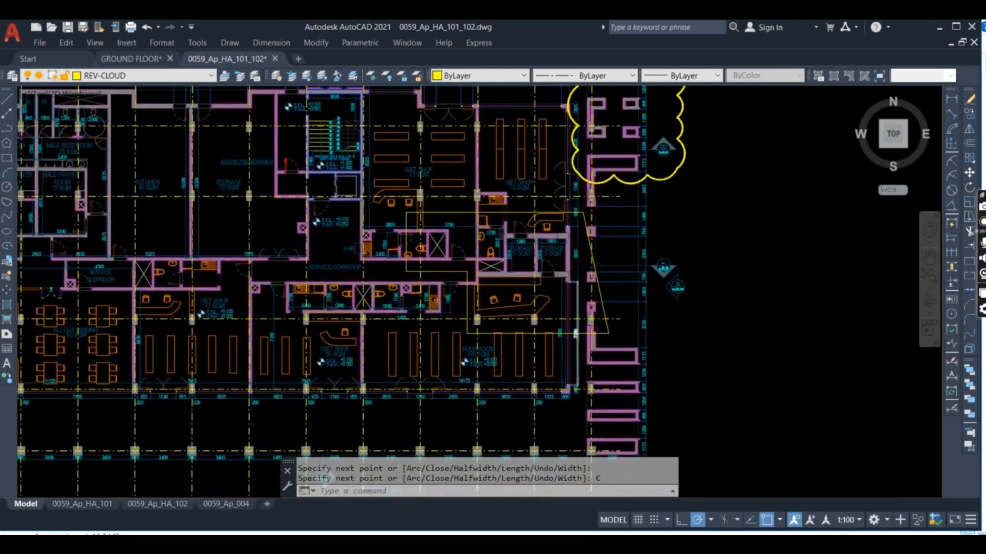
scroll(575, 334, "up", 8)
type("RE")
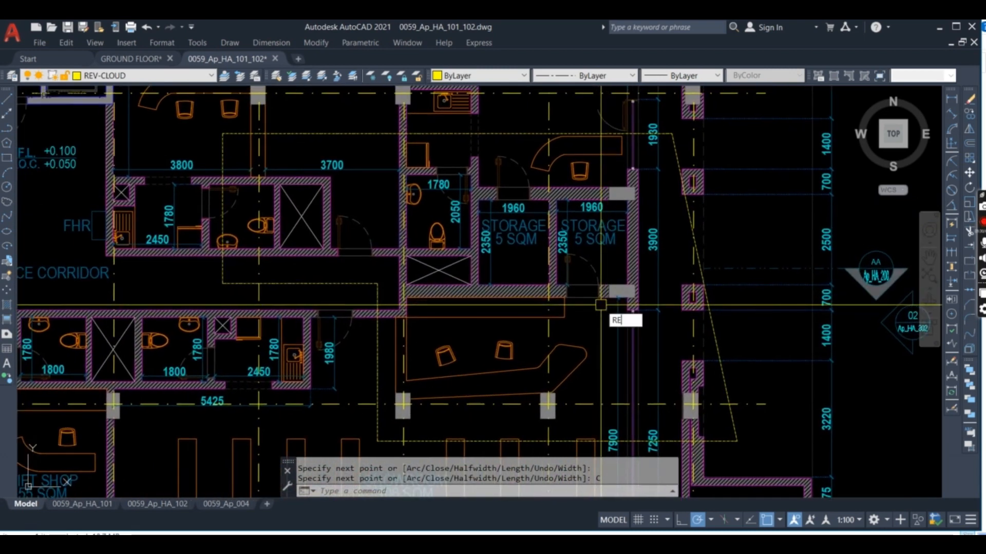
type("VC")
key("Return")
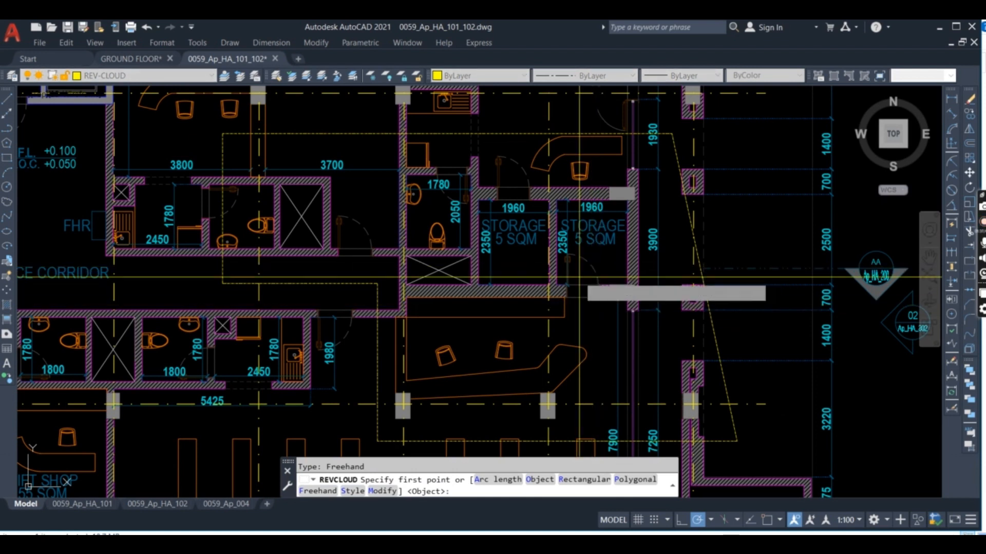
type("A")
key("Return")
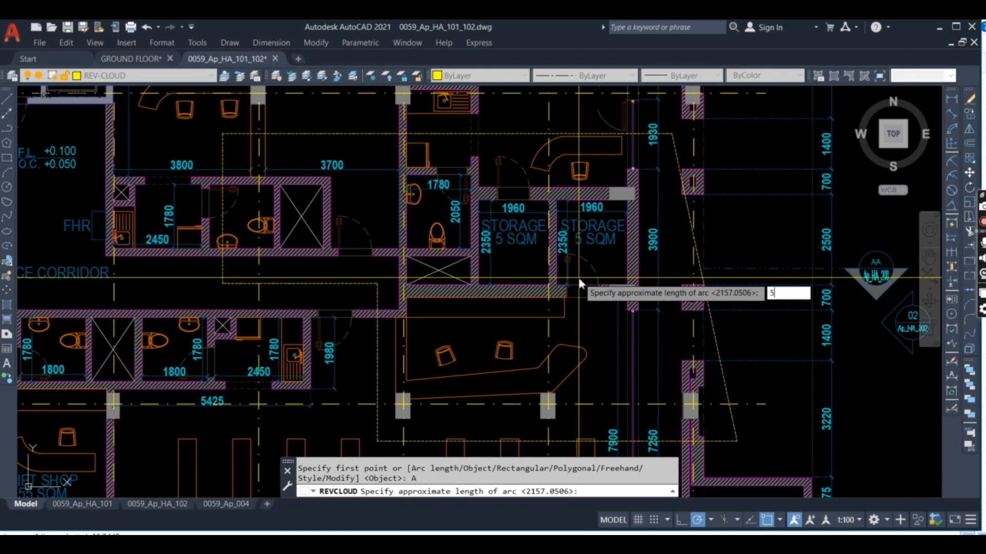
type("500")
key("Return")
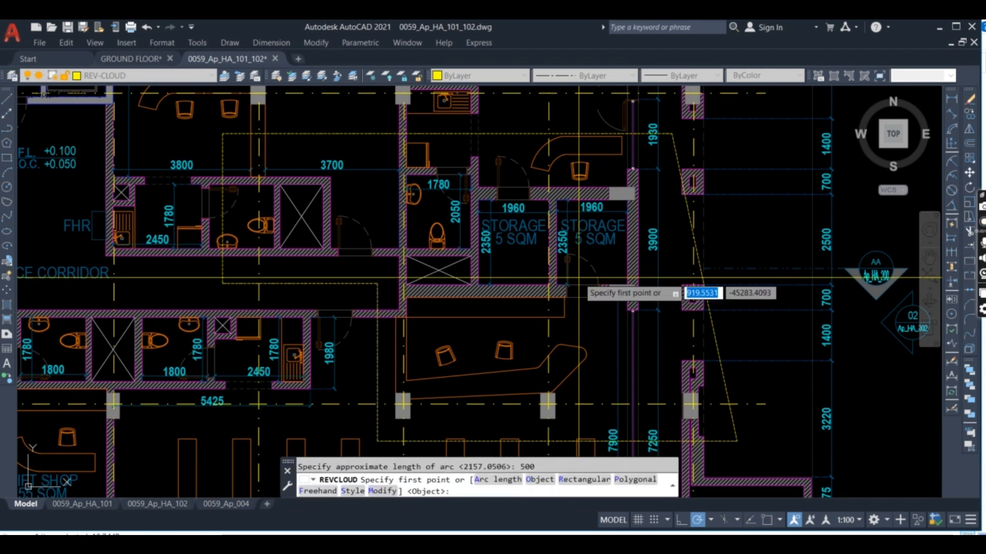
key("Return")
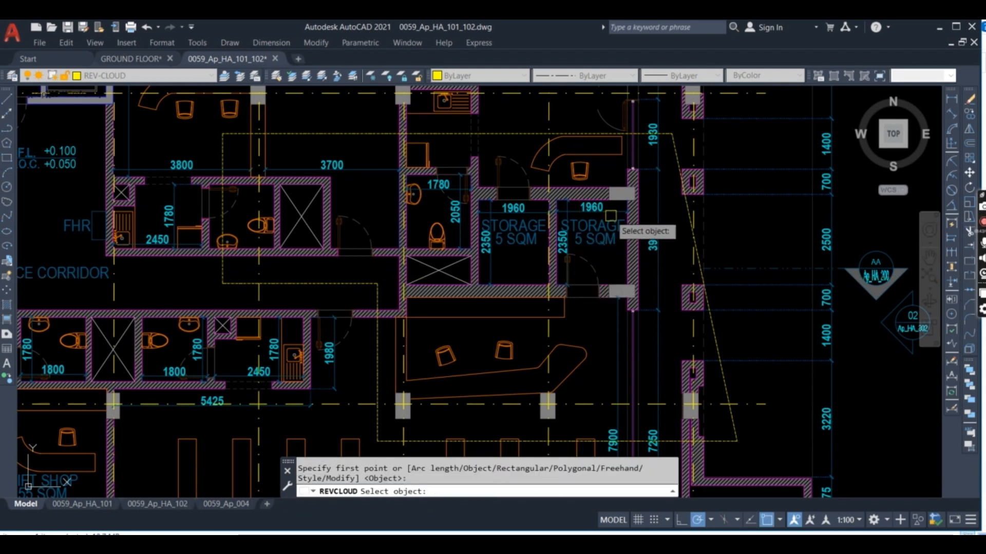
left_click(513, 134)
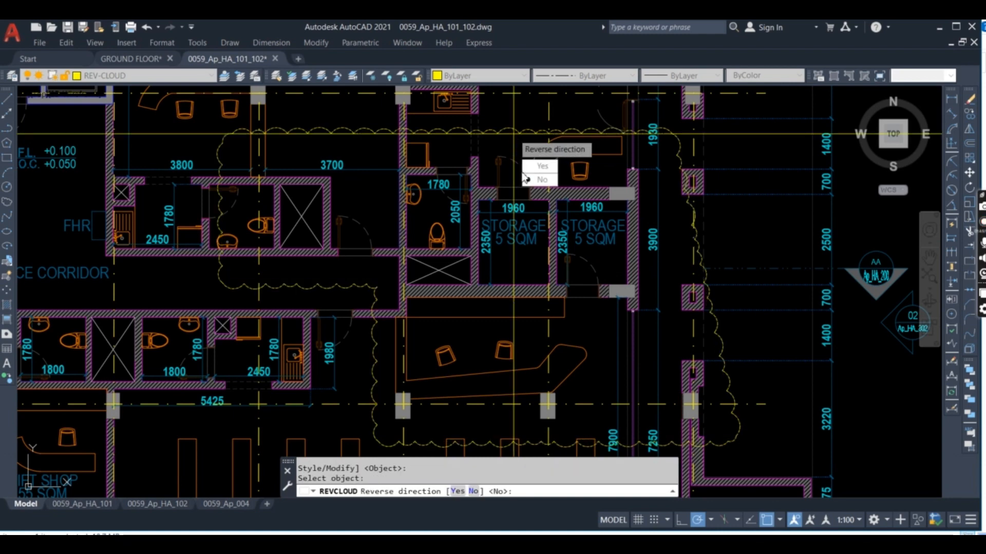
left_click(525, 178)
Set the width of all segments of the storage-area revision cloud to 100
middle_click_drag(503, 127, 591, 167)
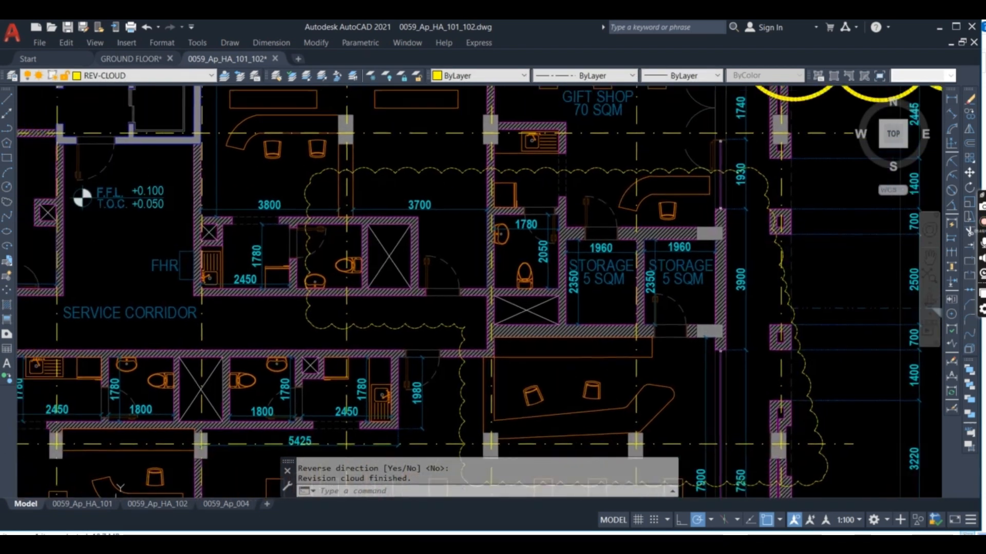
double_click(592, 169)
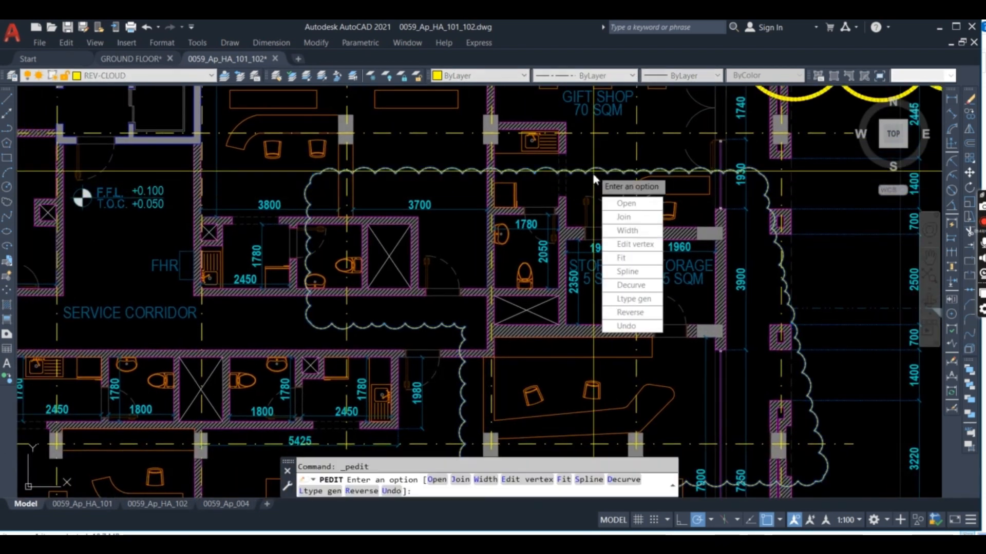
left_click(626, 230)
type("100")
key("Return")
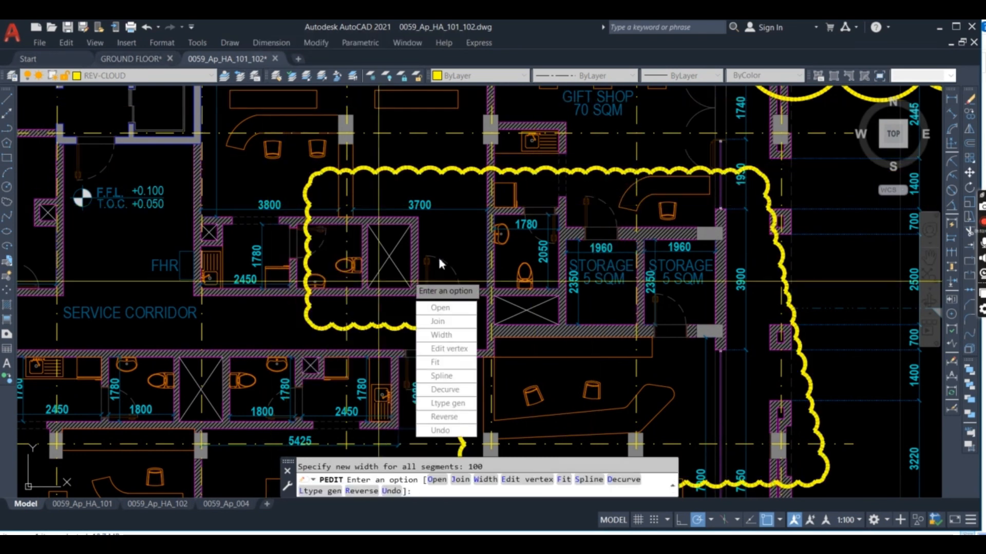
key("Return")
middle_click_drag(438, 256, 454, 290)
scroll(469, 245, "down", 4)
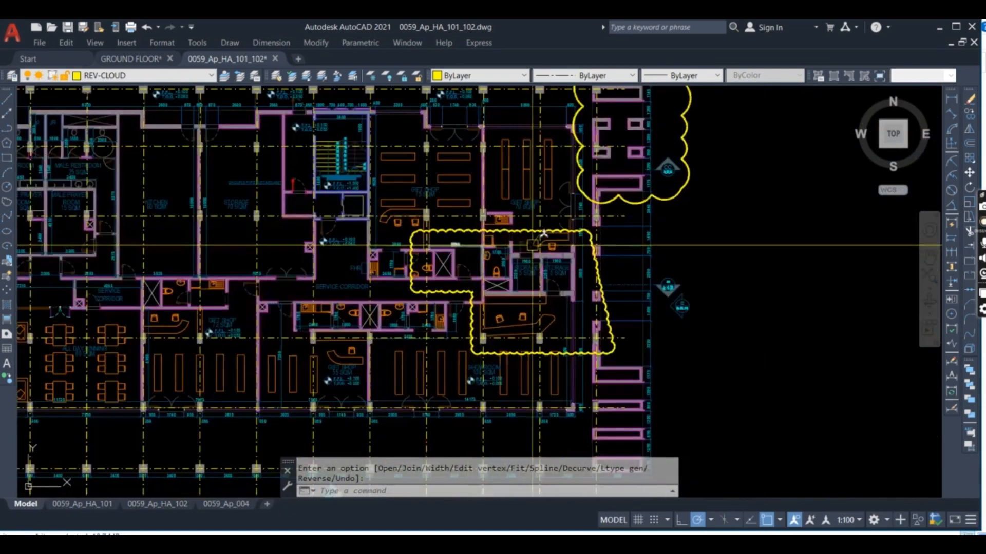
middle_click_drag(559, 227, 596, 172)
middle_click_drag(420, 296, 512, 273)
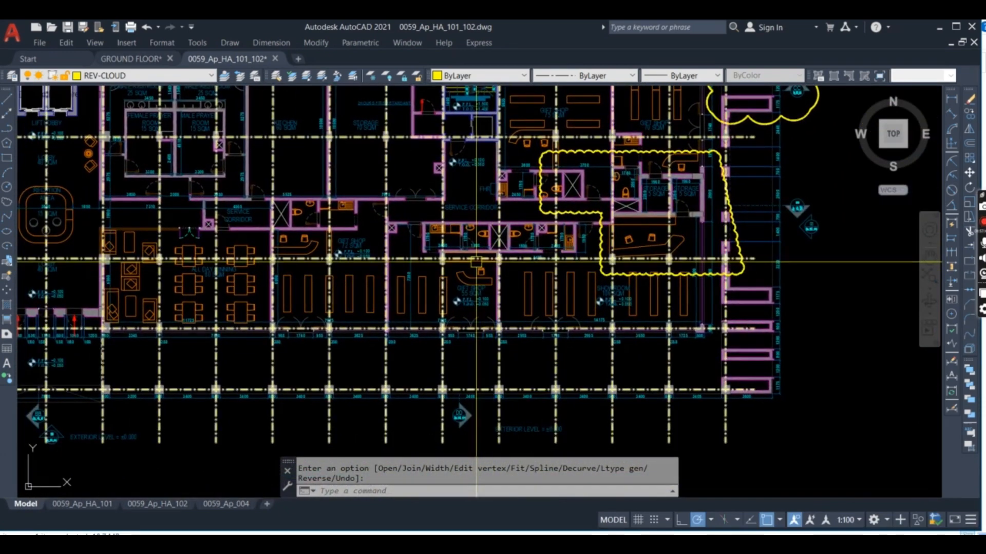
type("REVC")
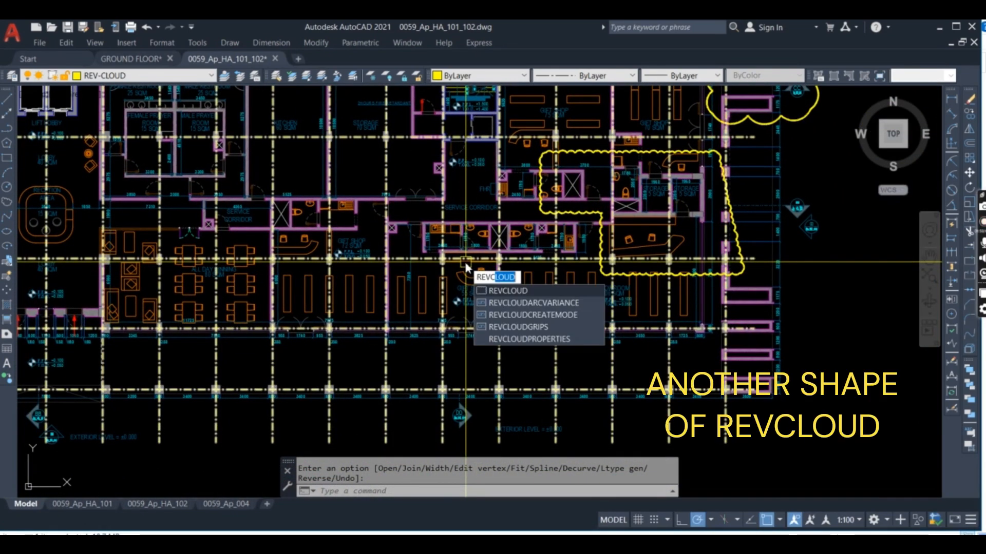
key("Return")
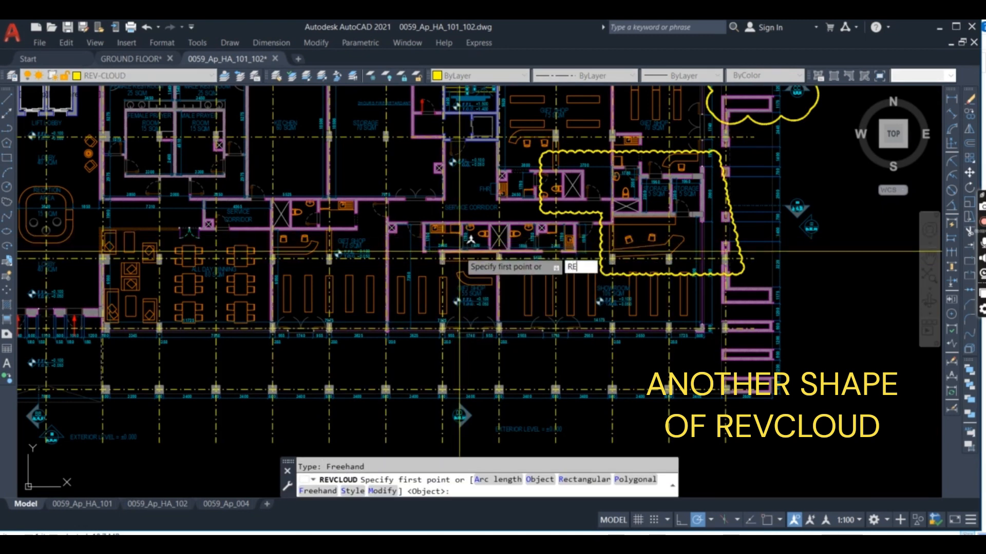
key("Escape")
Draw a closed six-point L-shaped polyline around the toilet and pantry above the 72 SQM gift shop, extending along the service corridor
type("PL")
key("Return")
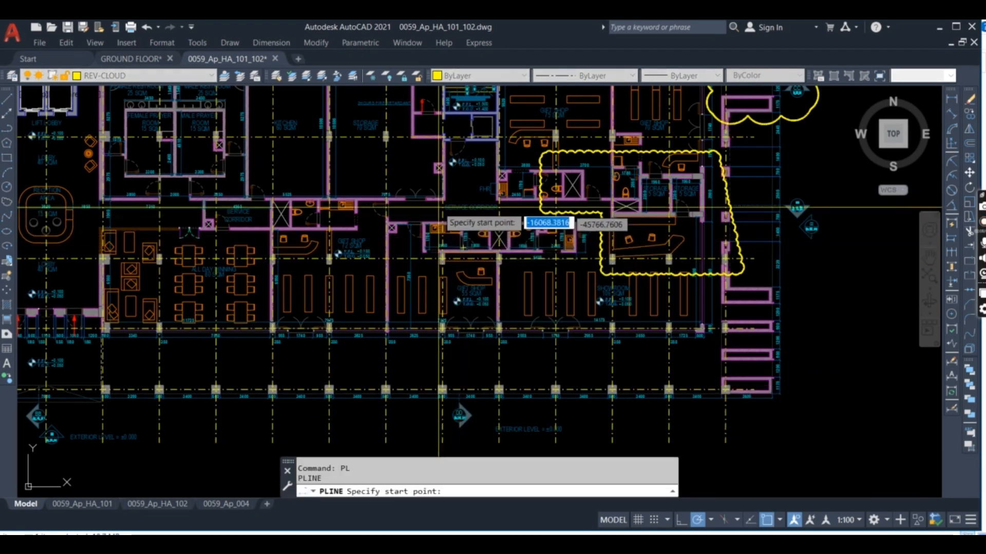
scroll(439, 208, "up", 4)
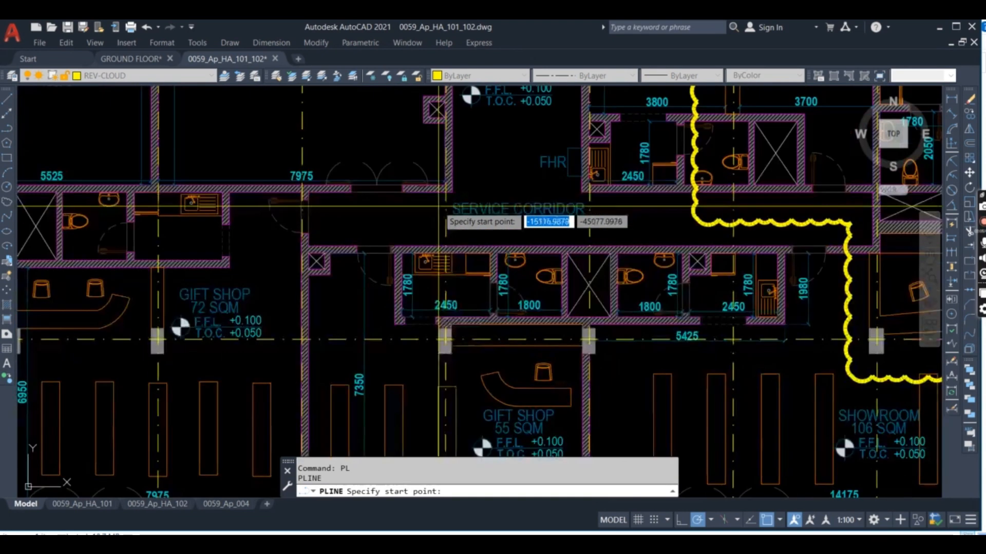
left_click(477, 154)
middle_click_drag(329, 179, 568, 175)
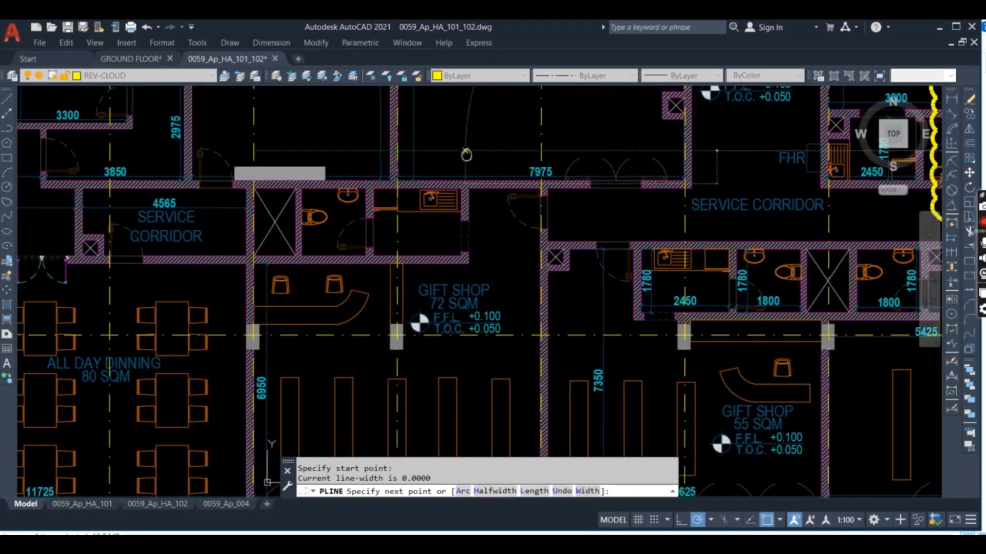
left_click(347, 150)
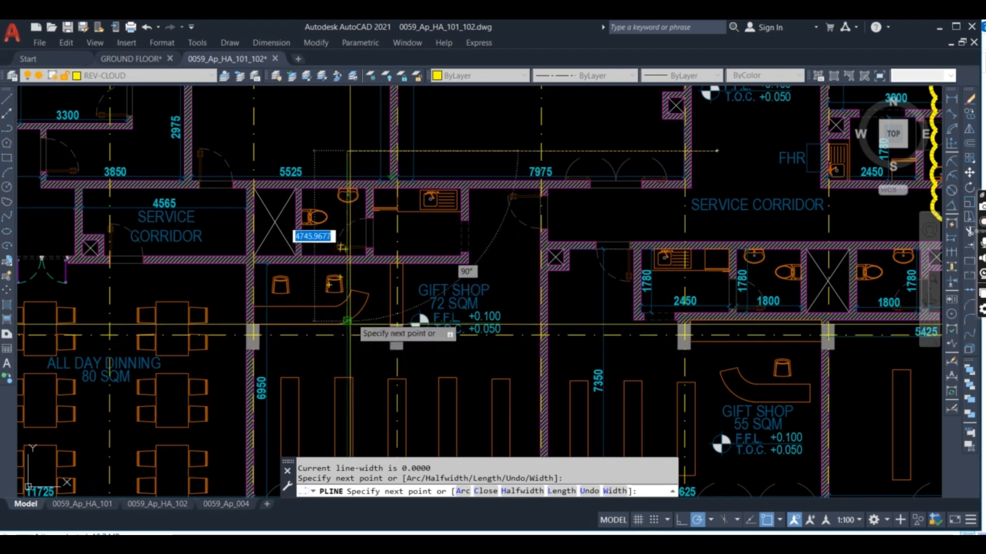
scroll(345, 287, "up", 4)
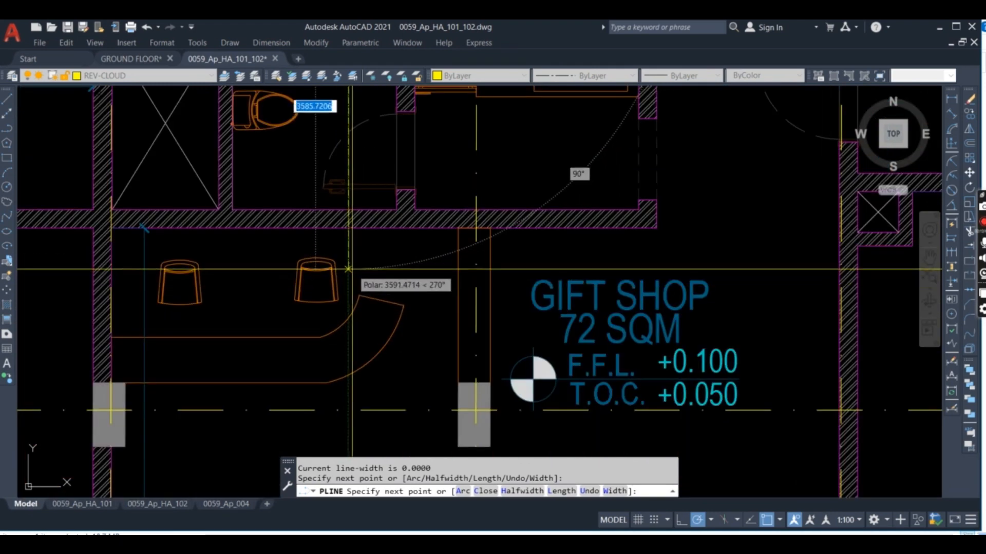
left_click(348, 269)
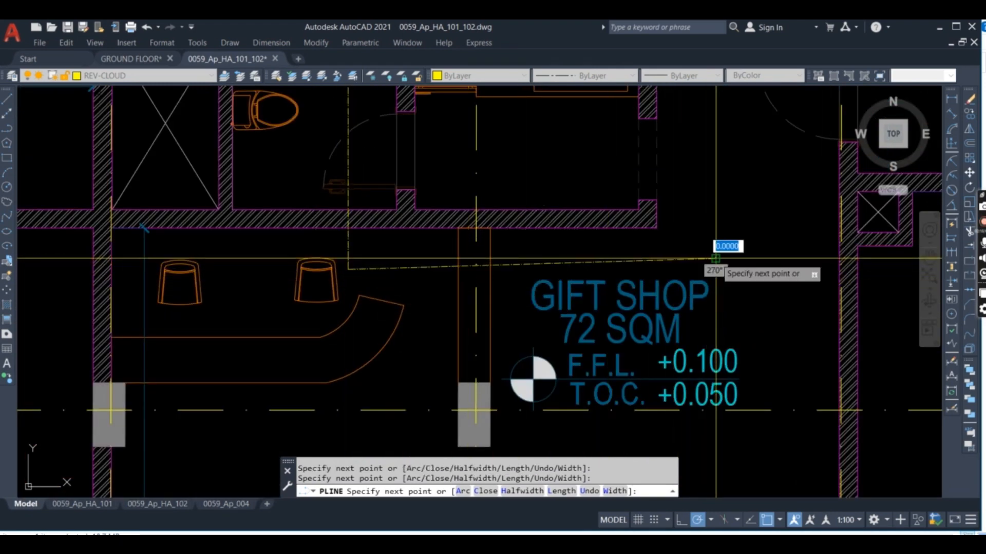
key("ctrl+z")
scroll(715, 257, "down", 2)
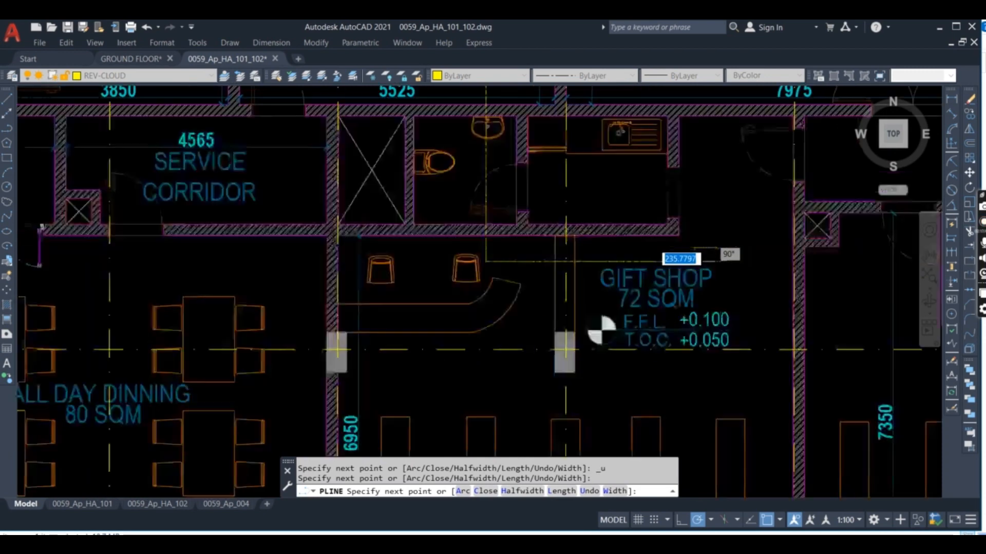
scroll(715, 247, "down", 3)
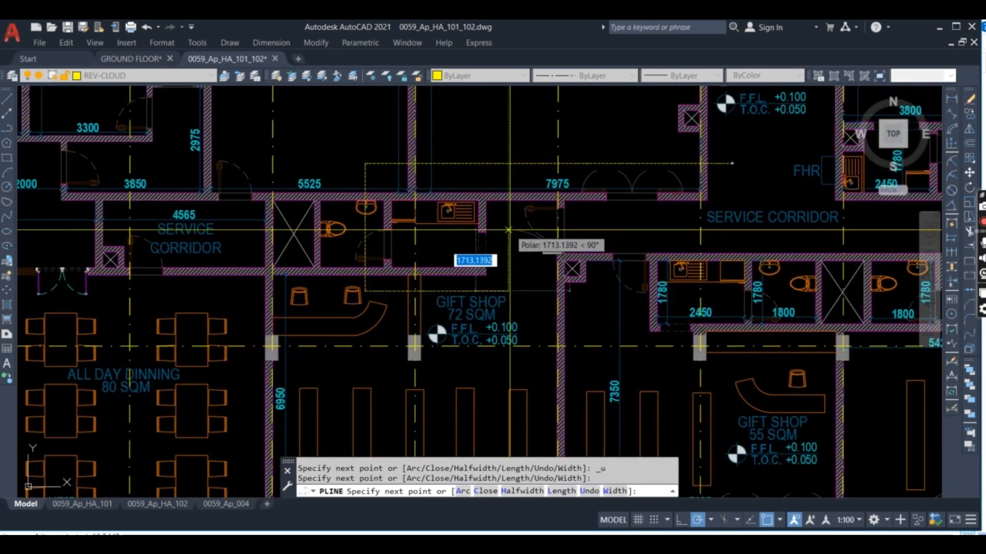
left_click(508, 230)
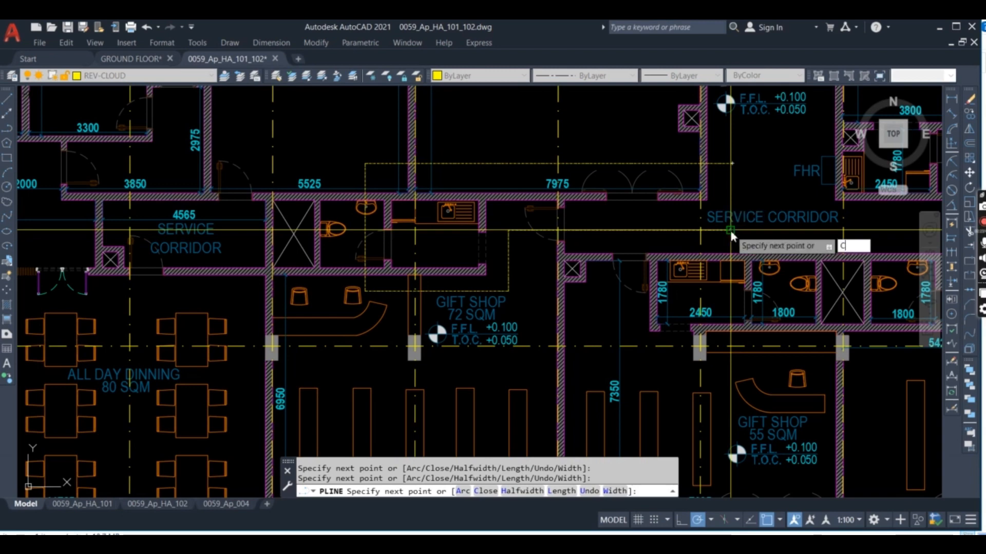
type("C")
key("Return")
Convert the closed L-shaped polyline above the 72 SQM gift shop into a revision cloud with an arc length of 1000, keeping its direction
middle_click_drag(586, 231, 597, 258)
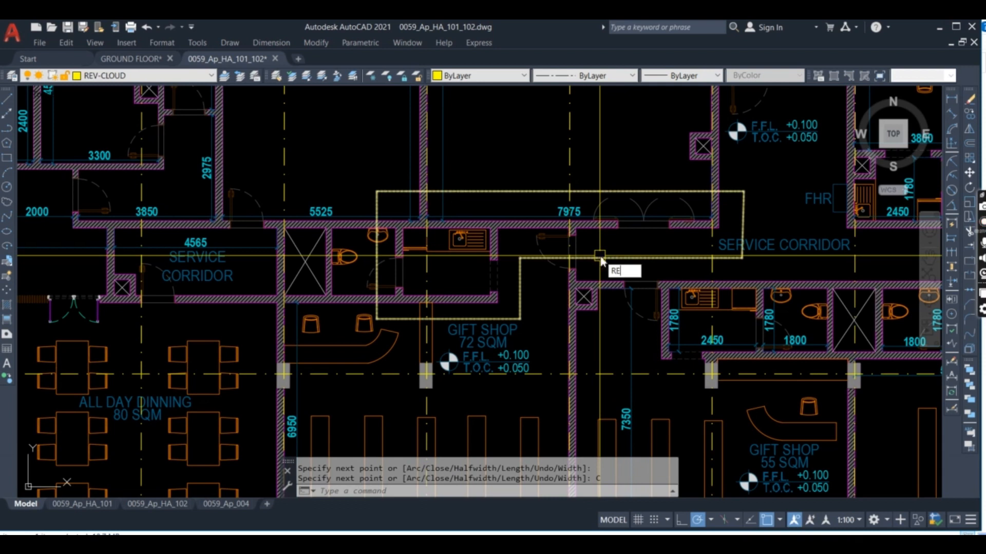
type("REVC")
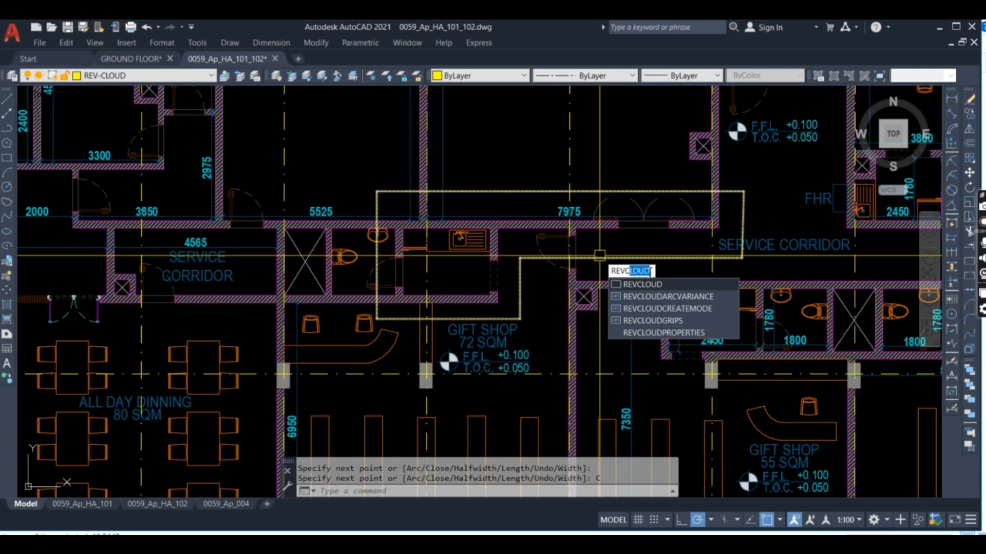
left_click(674, 286)
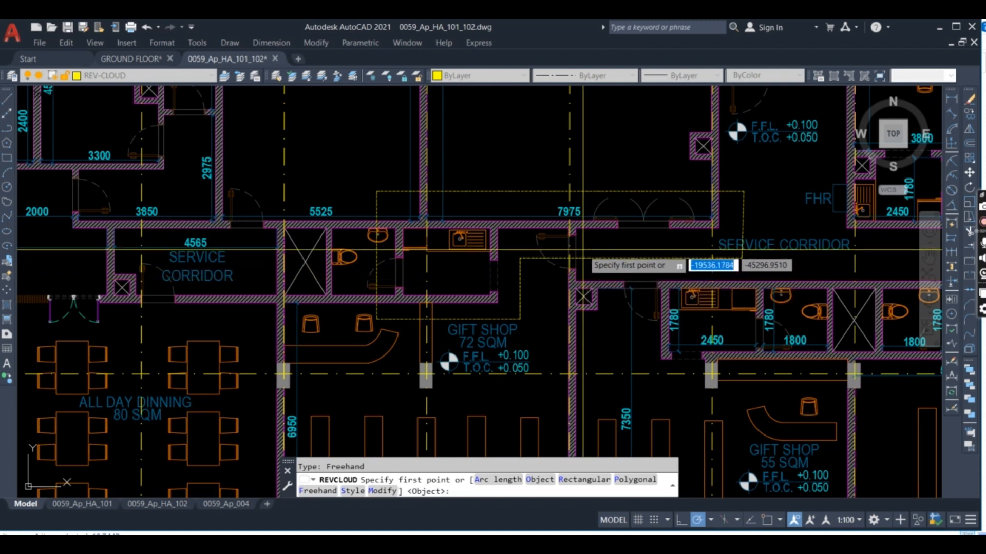
type("A")
key("Return")
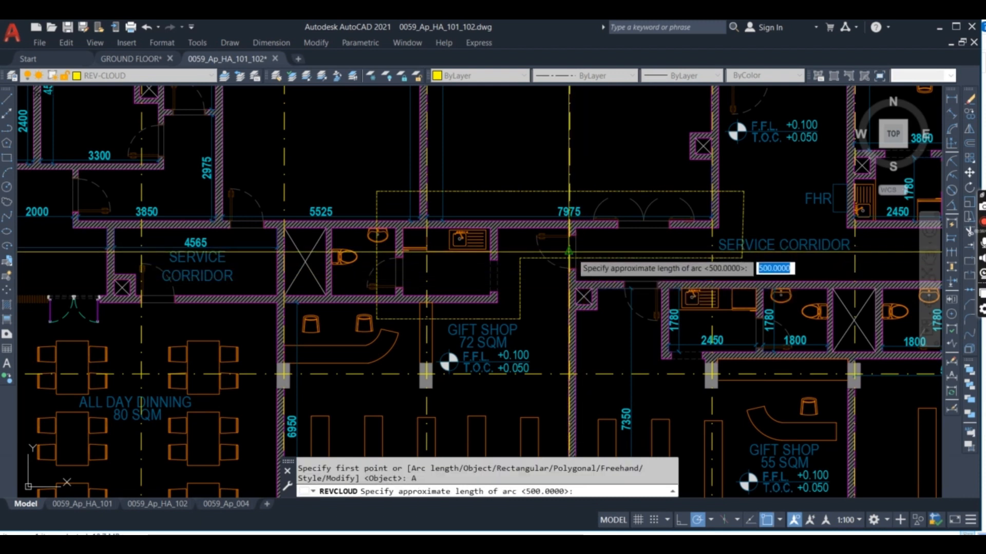
type("1000")
key("Return")
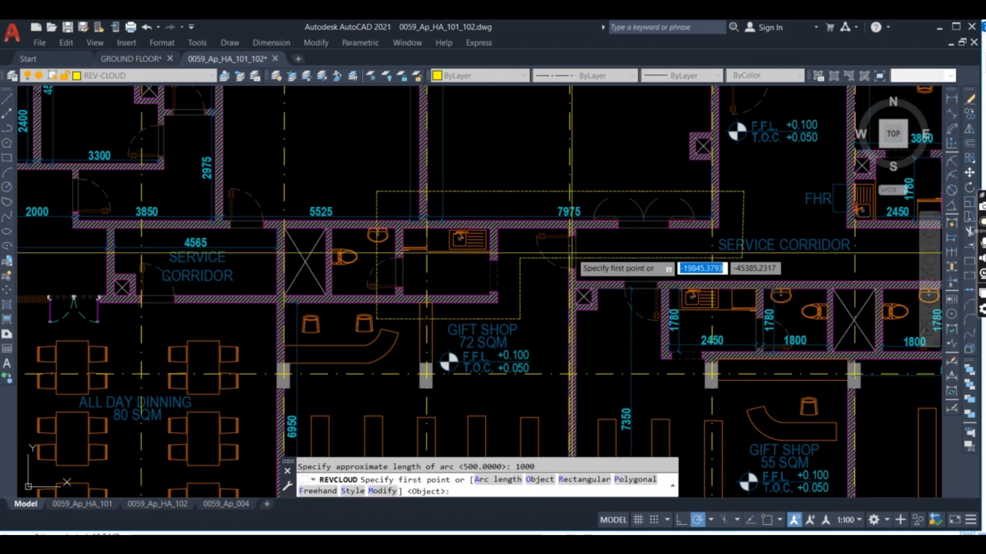
key("Return")
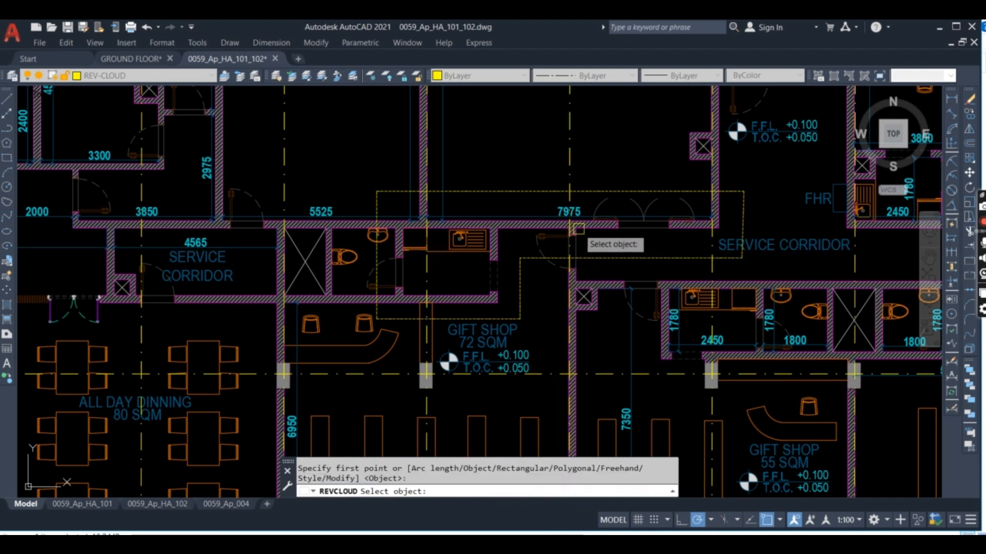
left_click(604, 191)
key("Return")
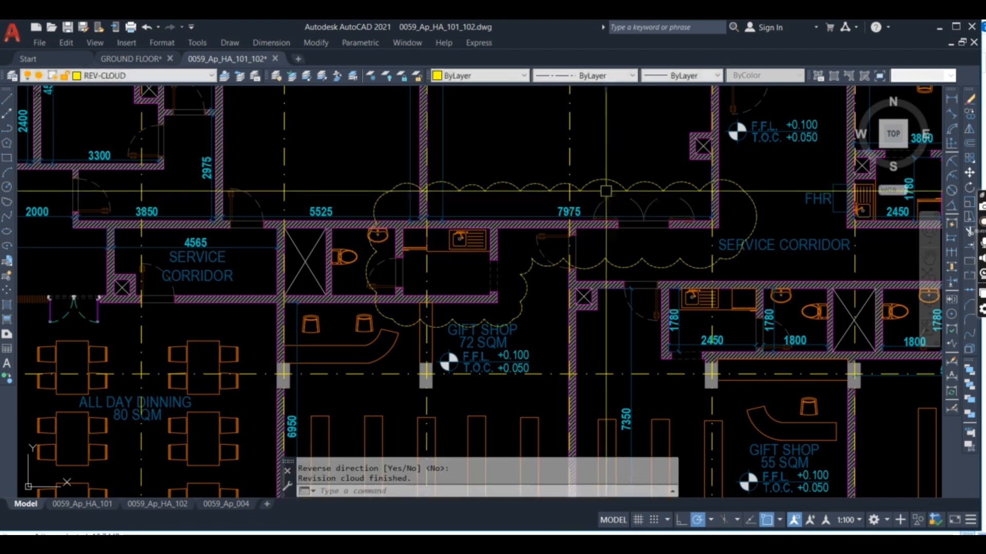
Set the width of all segments of the revision cloud above the 72 SQM gift shop to 100
double_click(619, 191)
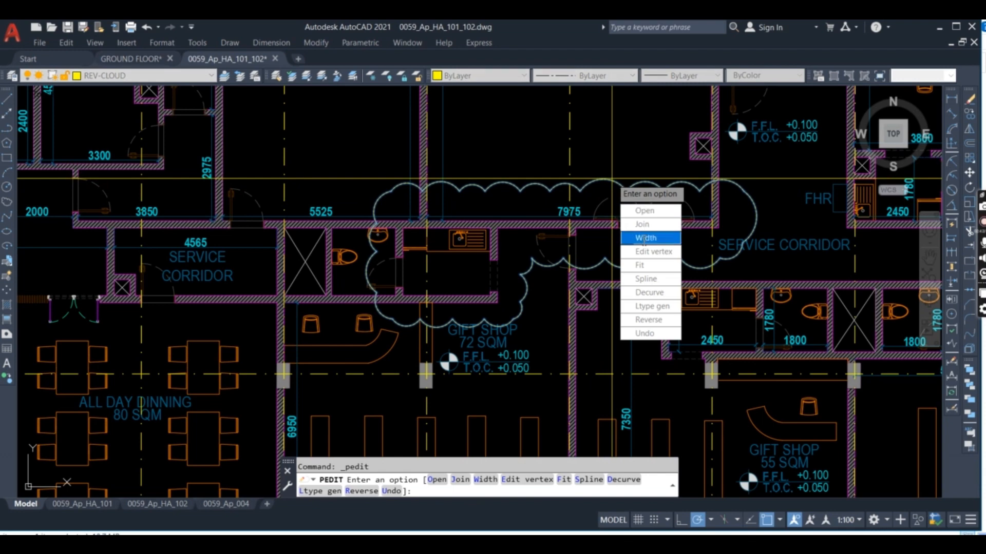
left_click(644, 238)
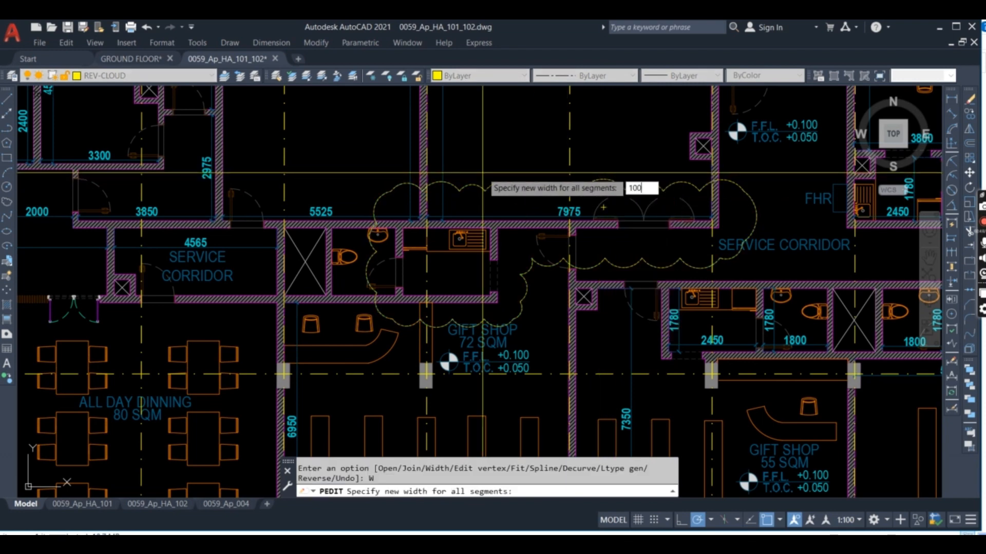
key("Return")
key("Return")
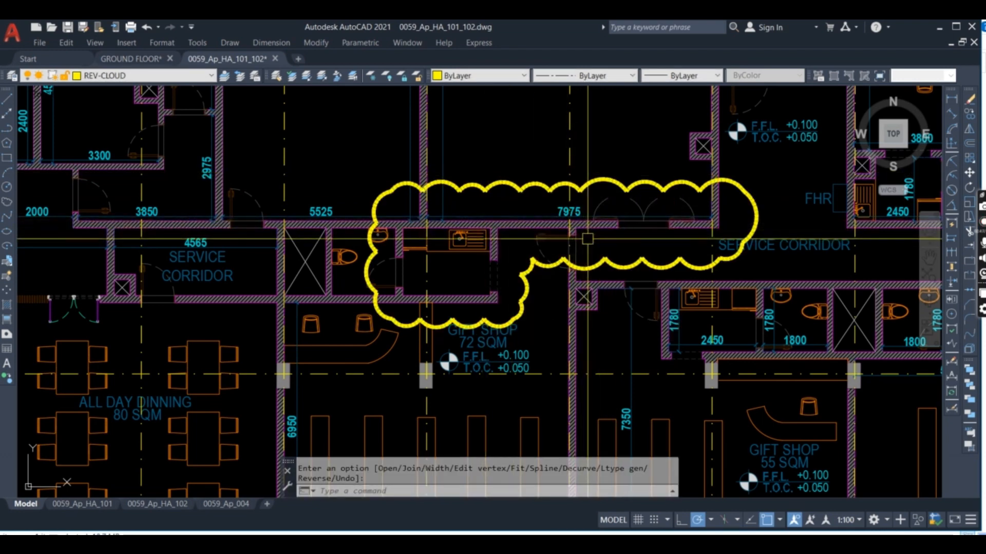
Change the linetype of the revision cloud above the 72 SQM gift shop to ByBlock and deselect it
left_click(596, 180)
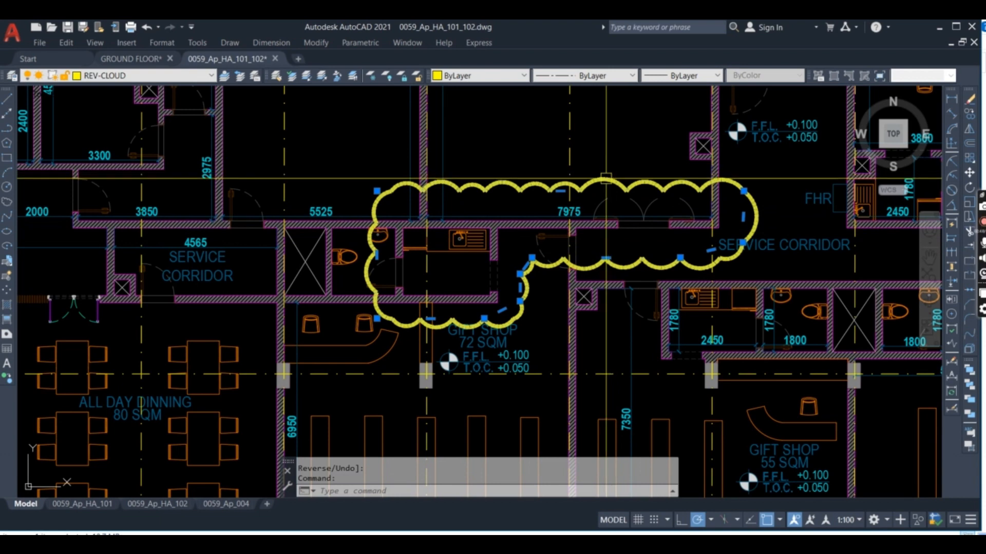
left_click(596, 77)
left_click(595, 99)
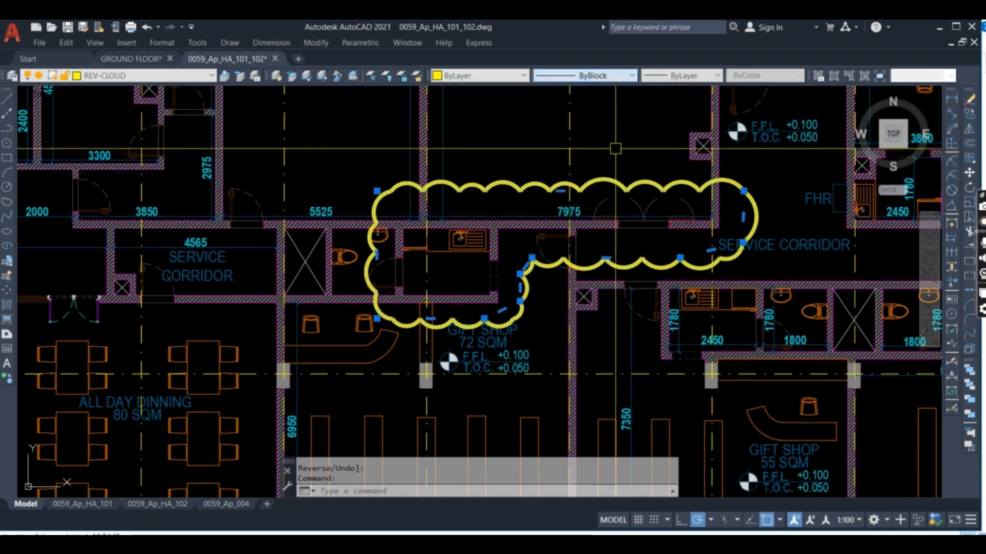
key("Escape")
Change the linetype of the revision cloud around the storage rooms to ByBlock and deselect it
scroll(589, 256, "down", 4)
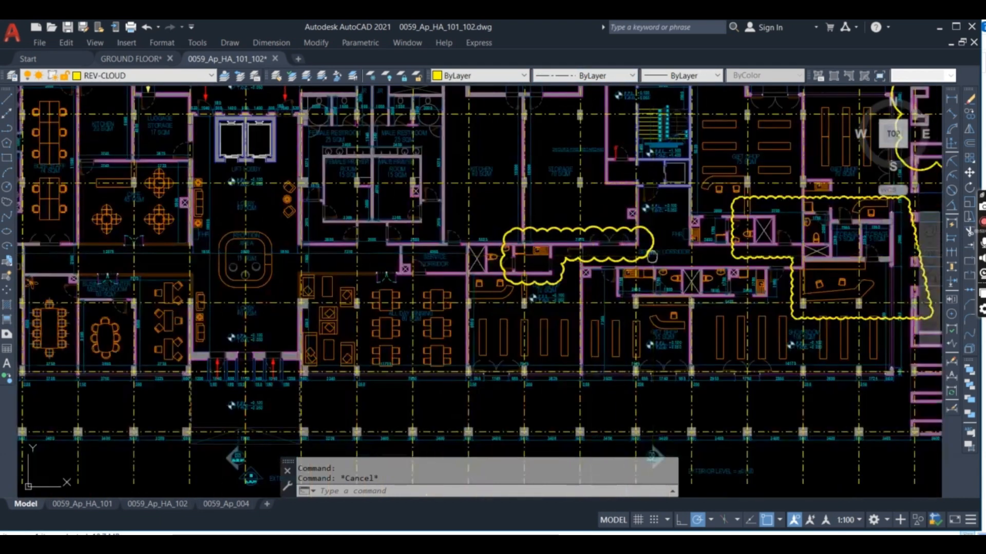
middle_click_drag(788, 219, 651, 218)
scroll(684, 208, "up", 4)
left_click(699, 182)
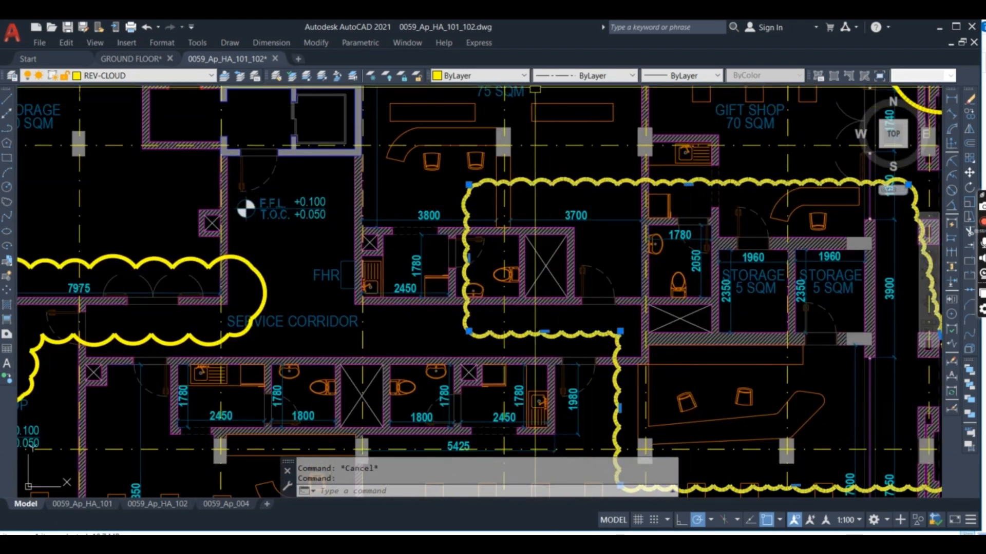
left_click(565, 77)
left_click(576, 98)
key("Escape")
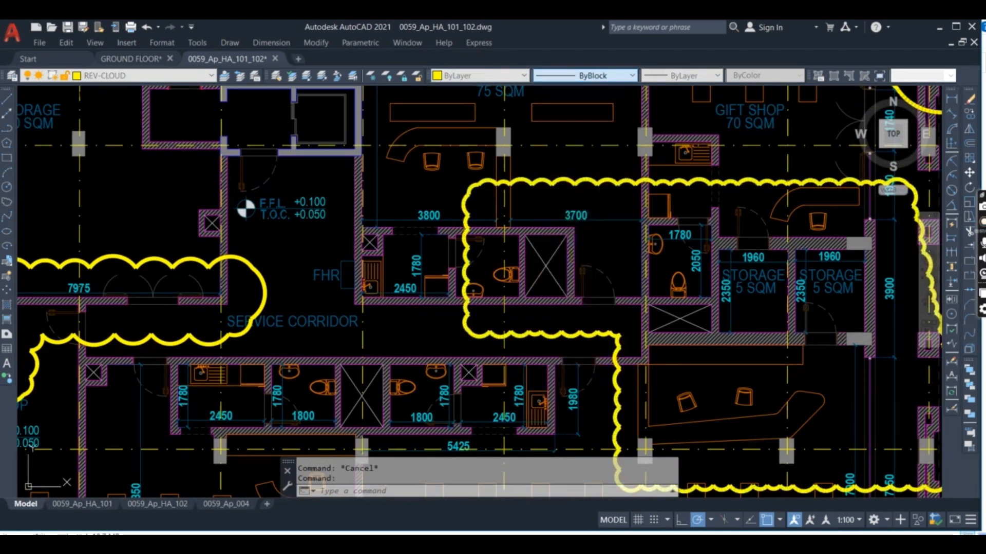
Change the linetype of the revision cloud around section marker CC beside the 70 SQM gift shop to ByBlock and deselect it
middle_click_drag(631, 209, 458, 230)
scroll(455, 242, "down", 4)
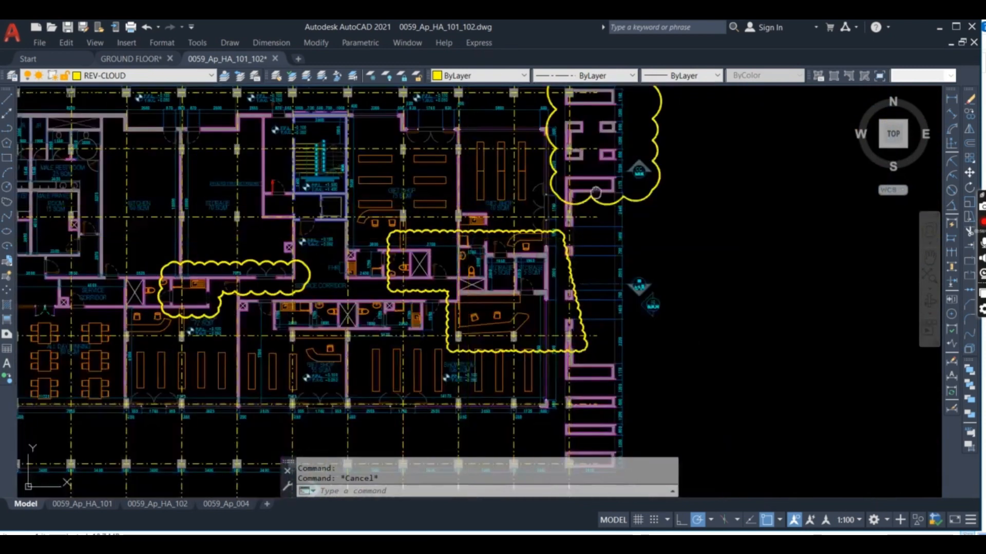
middle_click_drag(596, 193, 579, 258)
scroll(602, 151, "up", 4)
left_click(634, 106)
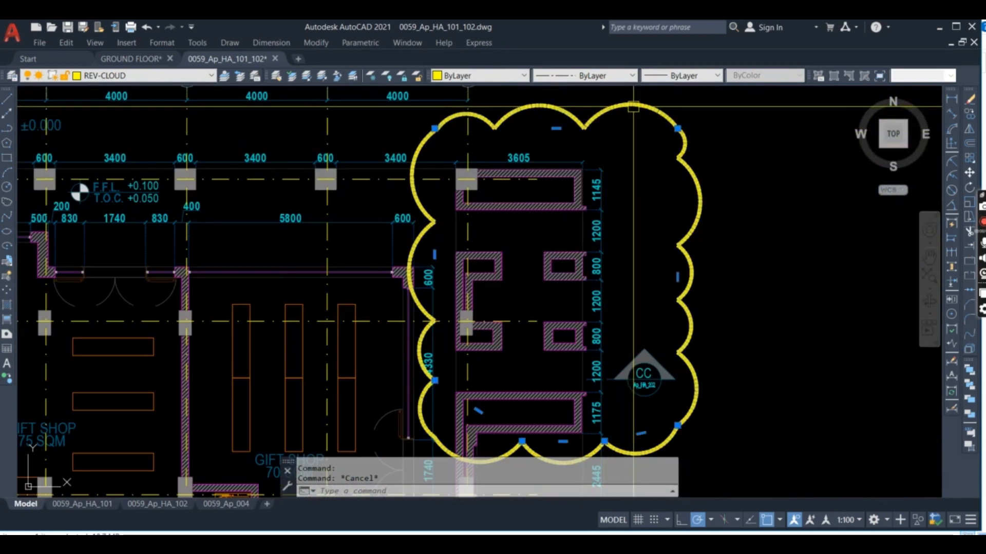
left_click(570, 75)
left_click(586, 100)
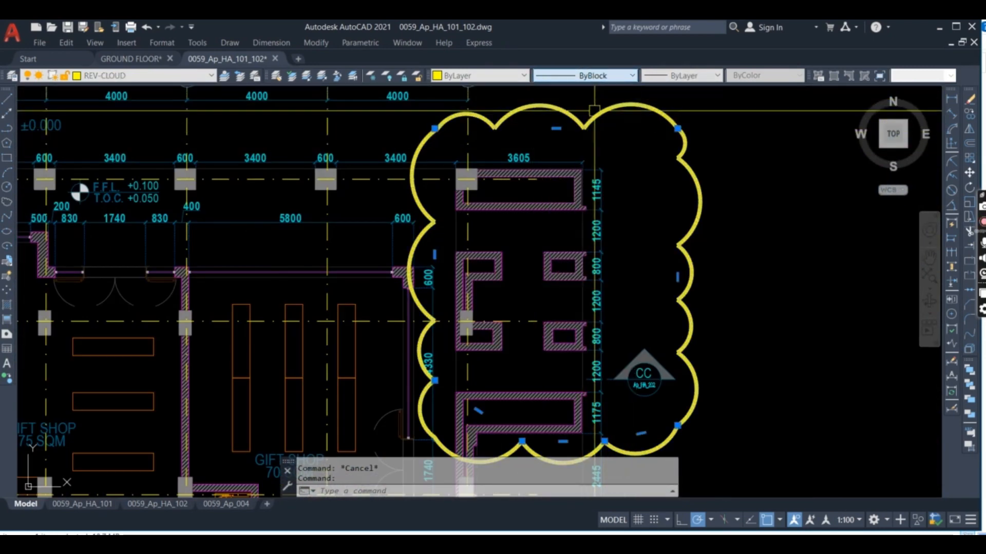
key("Escape")
scroll(665, 158, "down", 4)
mouse_move(593, 186)
middle_mouse_down()
mouse_move(652, 134)
mouse_move(679, 147)
middle_mouse_up()
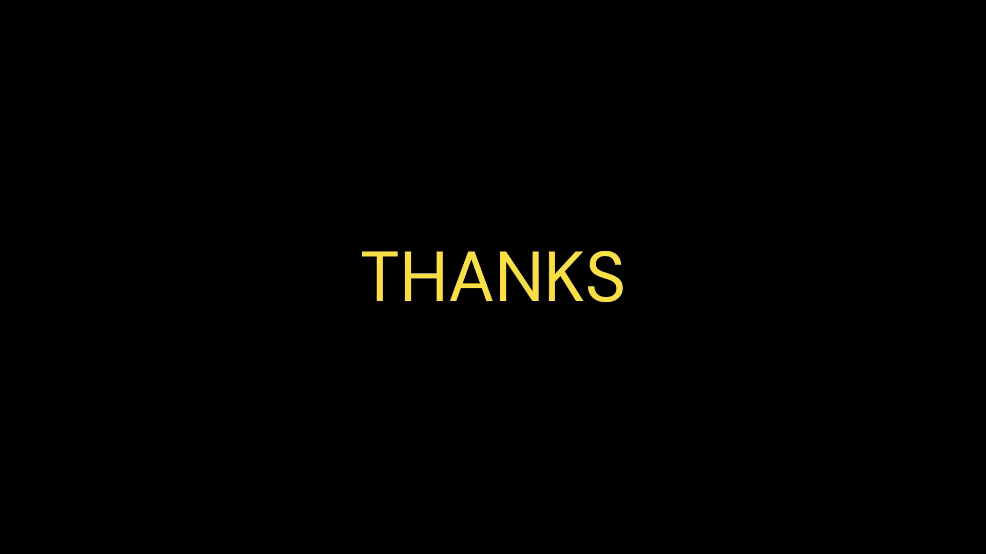